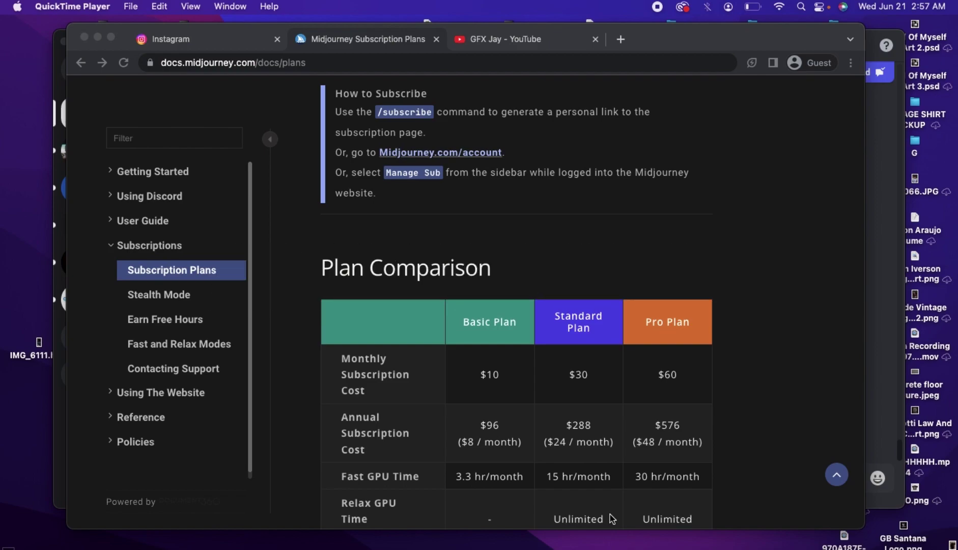
Bring the Discord window forward on the newbies-151 channel, scrolled to the latest messages.
{"action": "scroll", "coordinate": [568, 407], "scroll_direction": "up", "scroll_amount": 5}
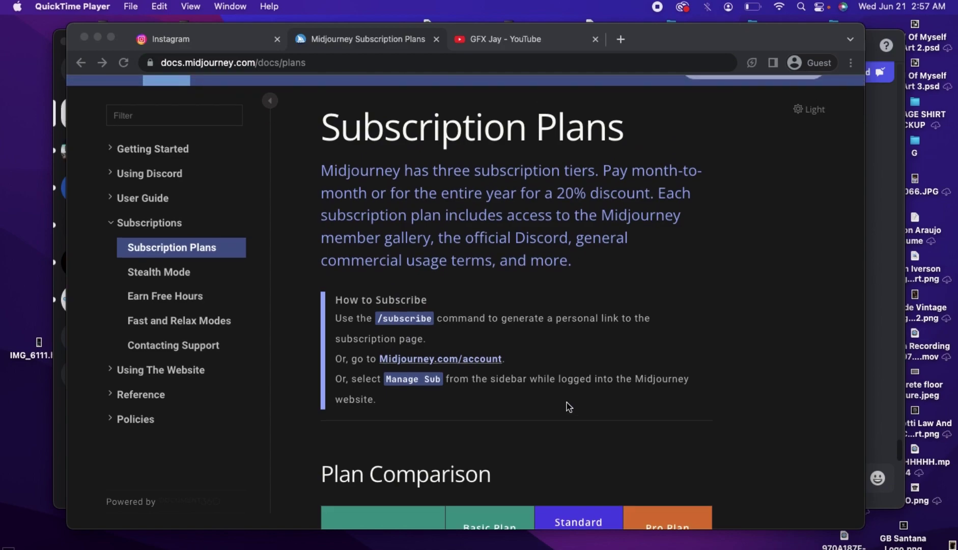
{"action": "scroll", "coordinate": [568, 407], "scroll_direction": "down", "scroll_amount": 4}
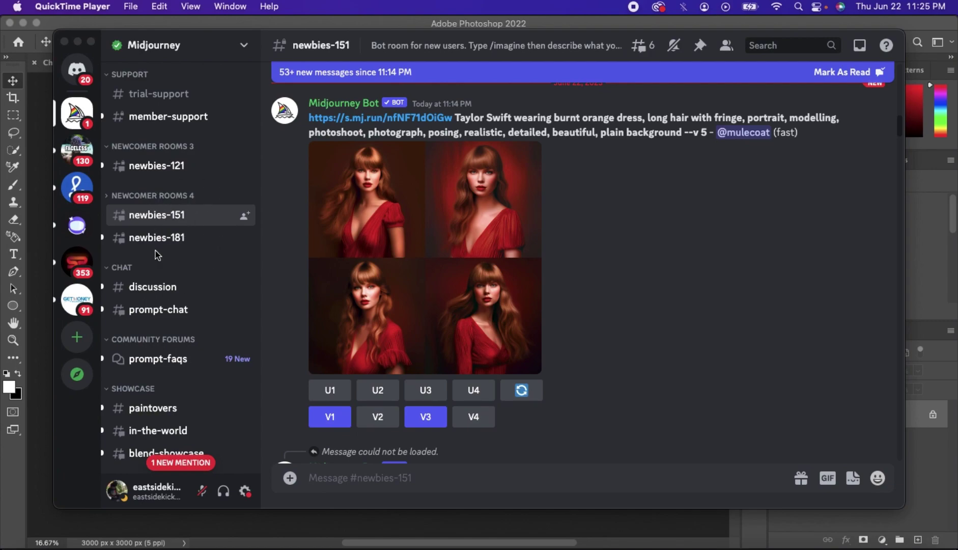
{"action": "left_click", "coordinate": [169, 218]}
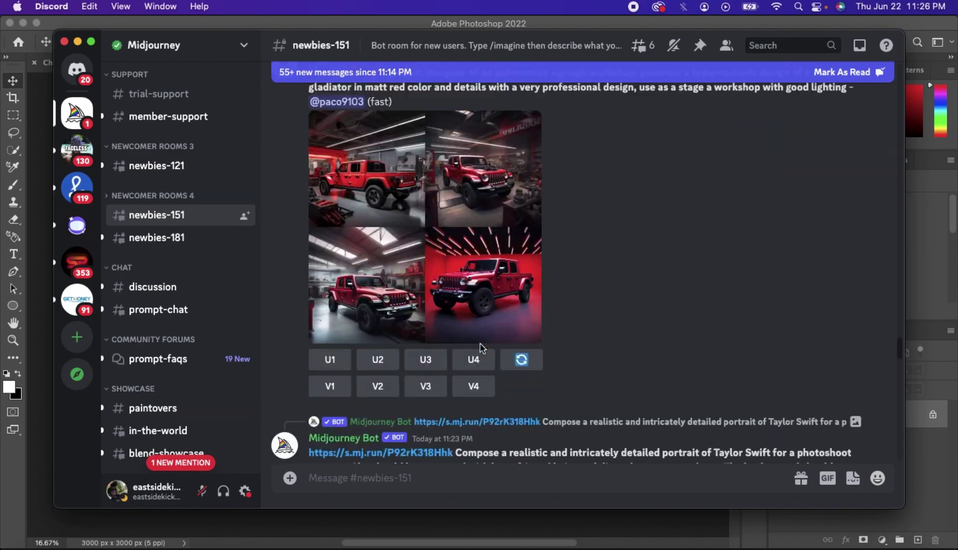
Send the /imagine prompt 'lambo with money flying all over. realistic 4k' to the Midjourney Bot.
{"action": "left_click", "coordinate": [437, 488]}
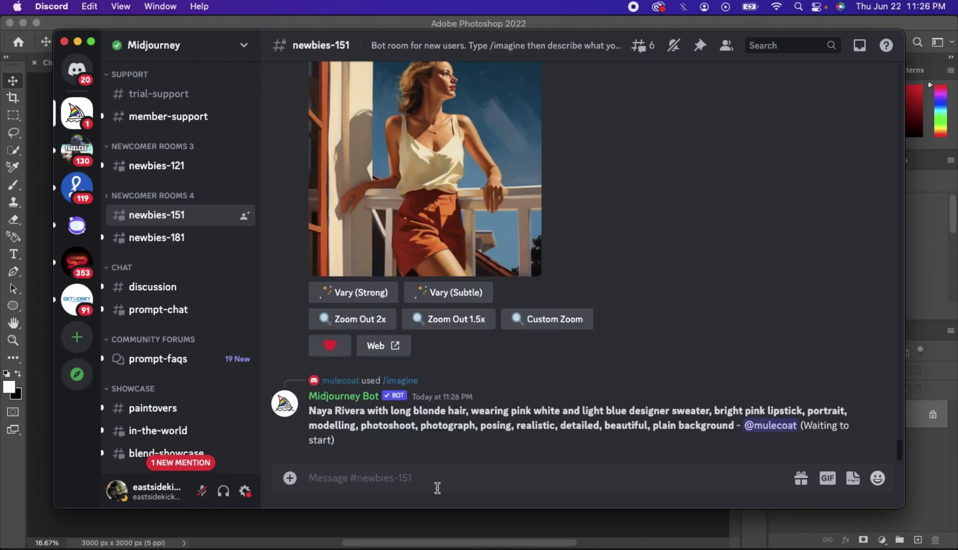
{"action": "type", "text": "ima"}
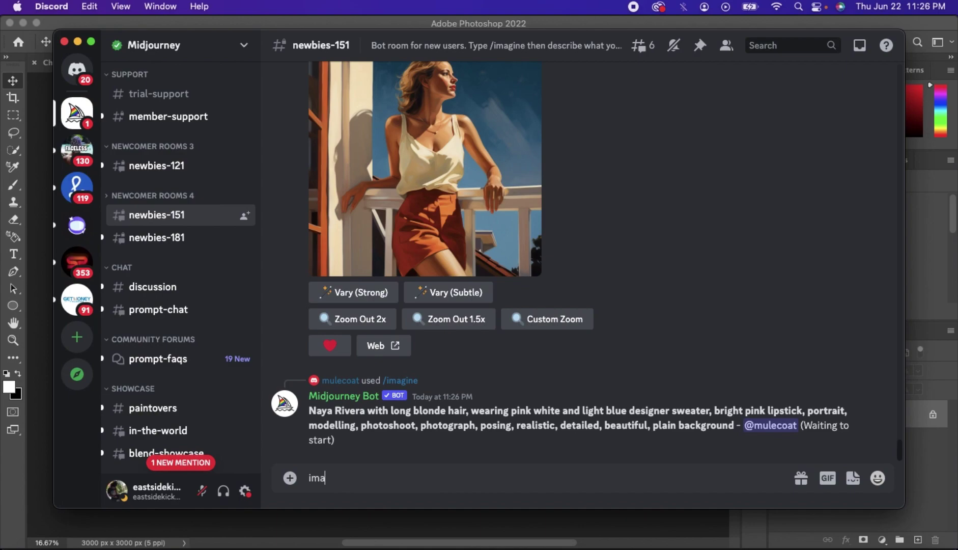
{"action": "key", "text": "BackSpace"}
{"action": "key", "text": "BackSpace"}
{"action": "key", "text": "BackSpace"}
{"action": "type", "text": "/"}
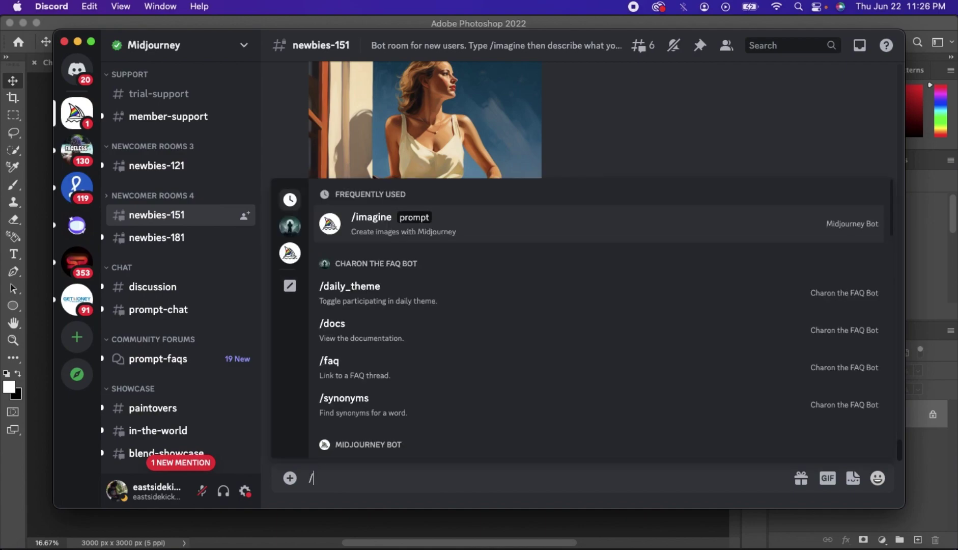
{"action": "left_click", "coordinate": [450, 224]}
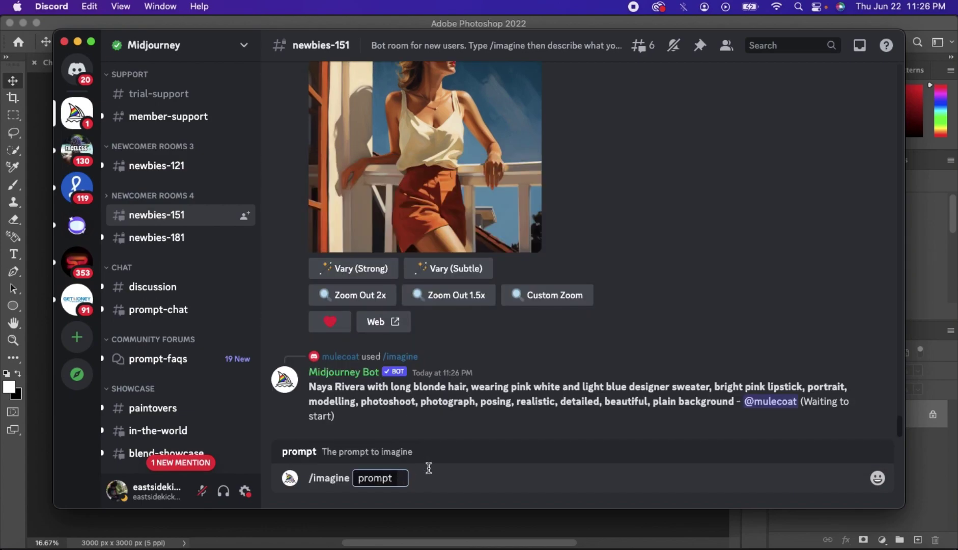
{"action": "type", "text": "lambo"}
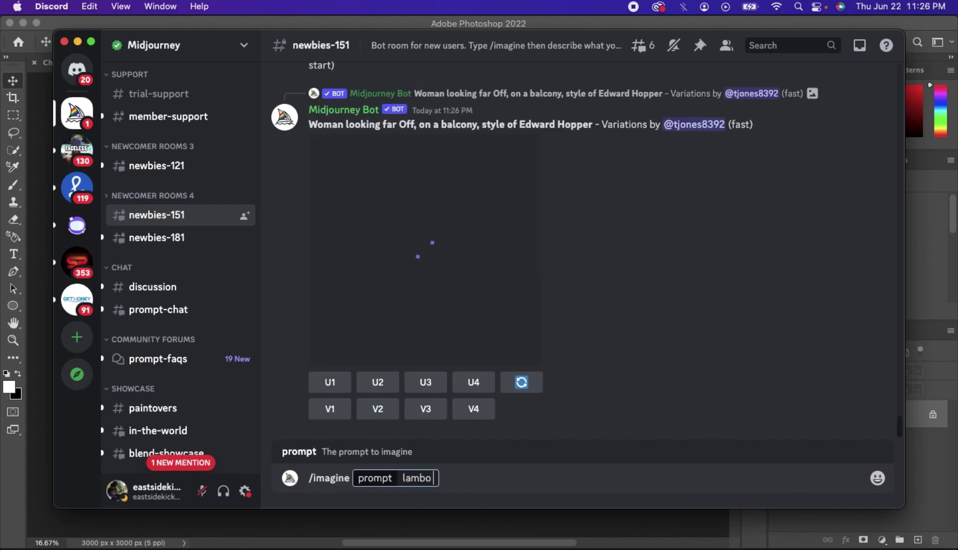
{"action": "type", "text": " wit"}
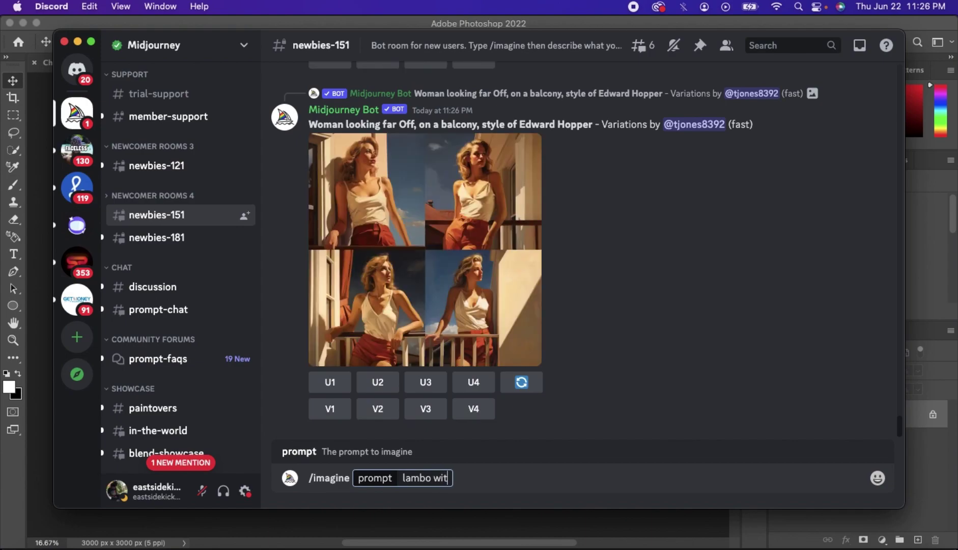
{"action": "type", "text": "h money flying all"}
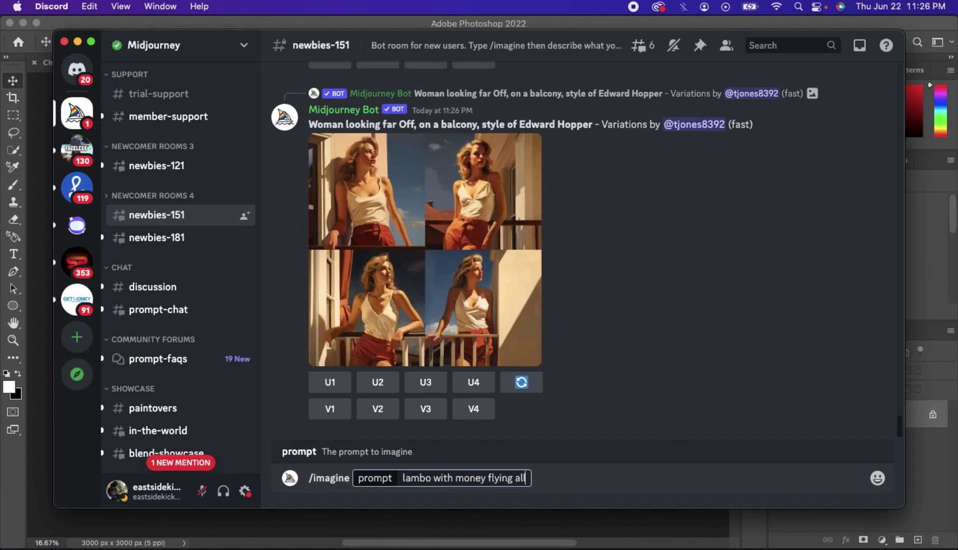
{"action": "type", "text": " over. re"}
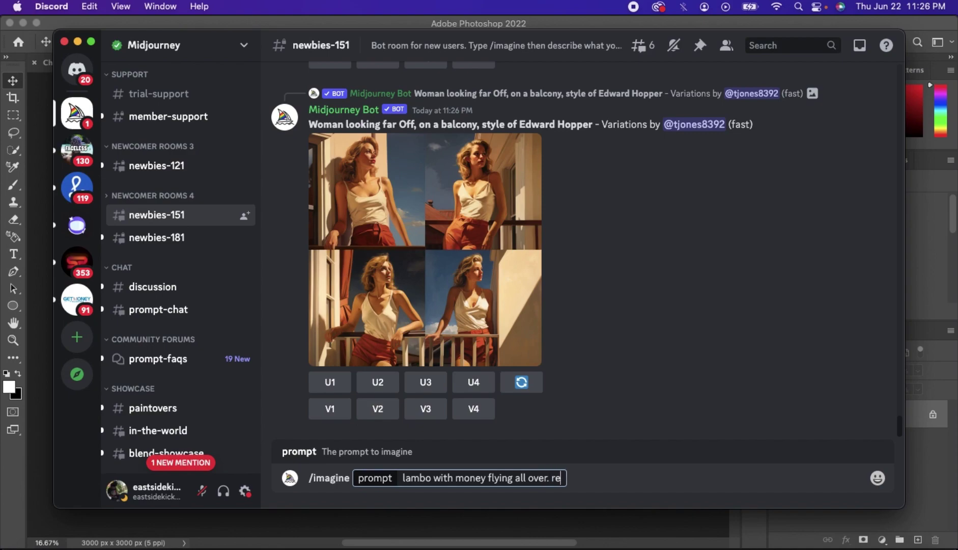
{"action": "type", "text": "alistic 4k"}
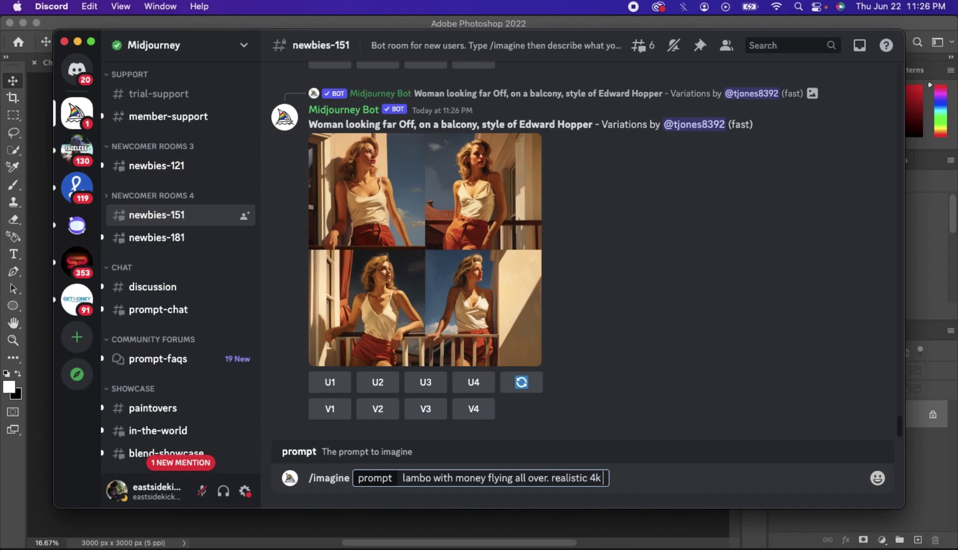
{"action": "key", "text": "Return"}
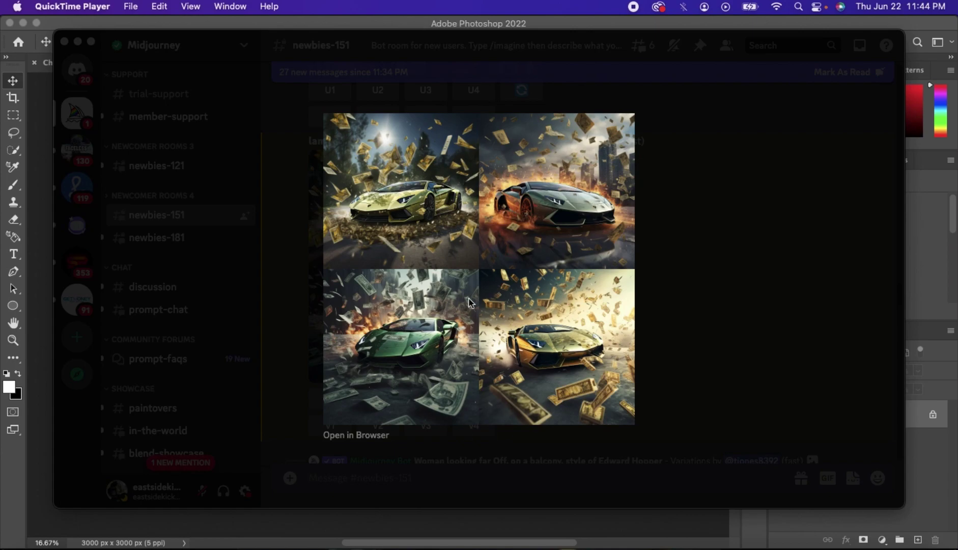
Open the Lambo grid in Chrome, copy the image, and return to Photoshop.
{"action": "left_click", "coordinate": [377, 439]}
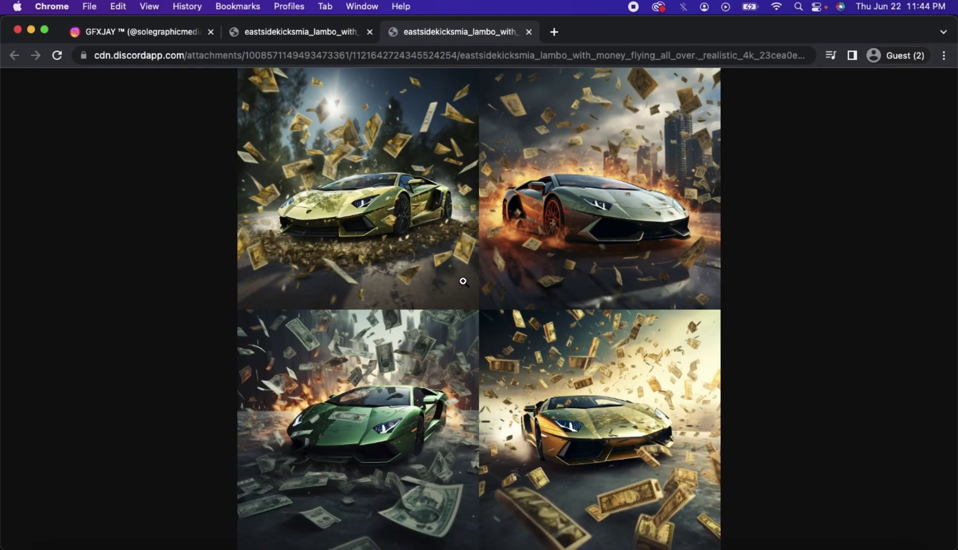
{"action": "right_click", "coordinate": [463, 281]}
{"action": "left_click", "coordinate": [496, 318]}
{"action": "left_click", "coordinate": [463, 546]}
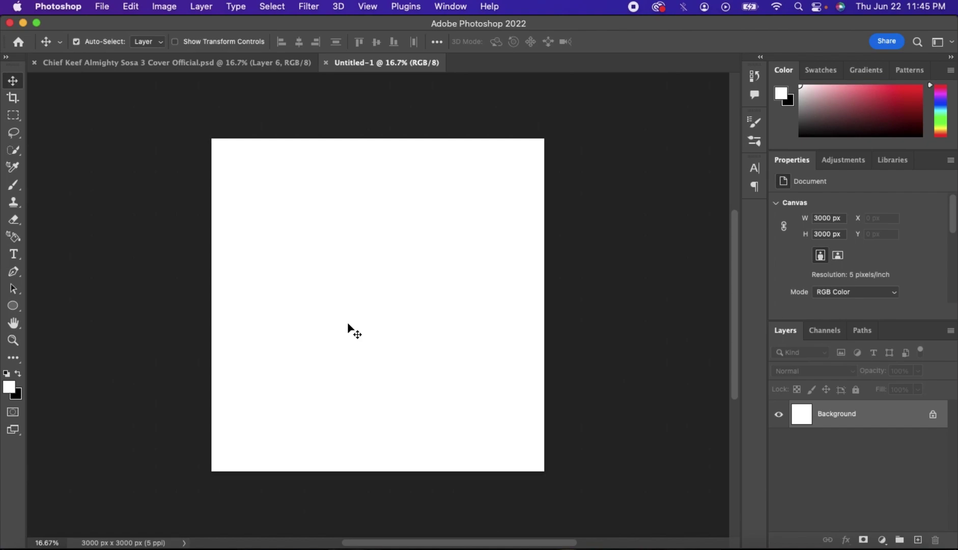
Paste the Lambo grid as Layer 1 and start scaling it up with Free Transform.
{"action": "key", "text": "super+v"}
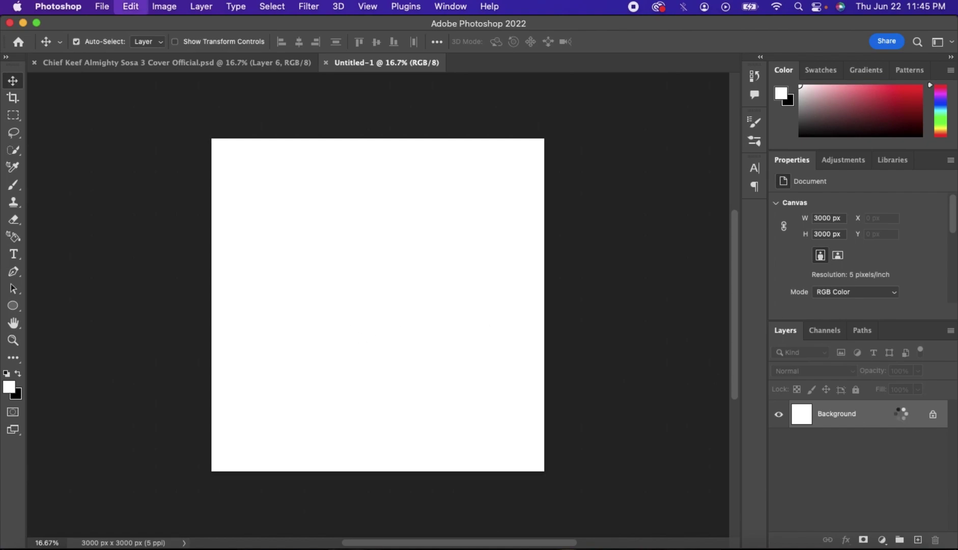
{"action": "key", "text": "super+t"}
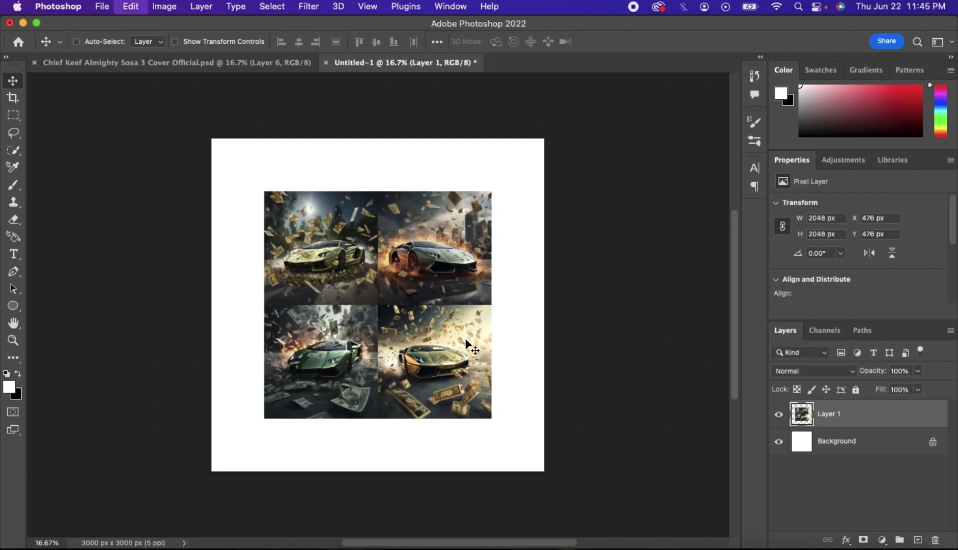
{"action": "left_click_drag", "start_coordinate": [265, 191], "coordinate": [144, 73]}
{"action": "left_click_drag", "start_coordinate": [335, 227], "coordinate": [222, 188]}
{"action": "left_click_drag", "start_coordinate": [315, 316], "coordinate": [481, 405]}
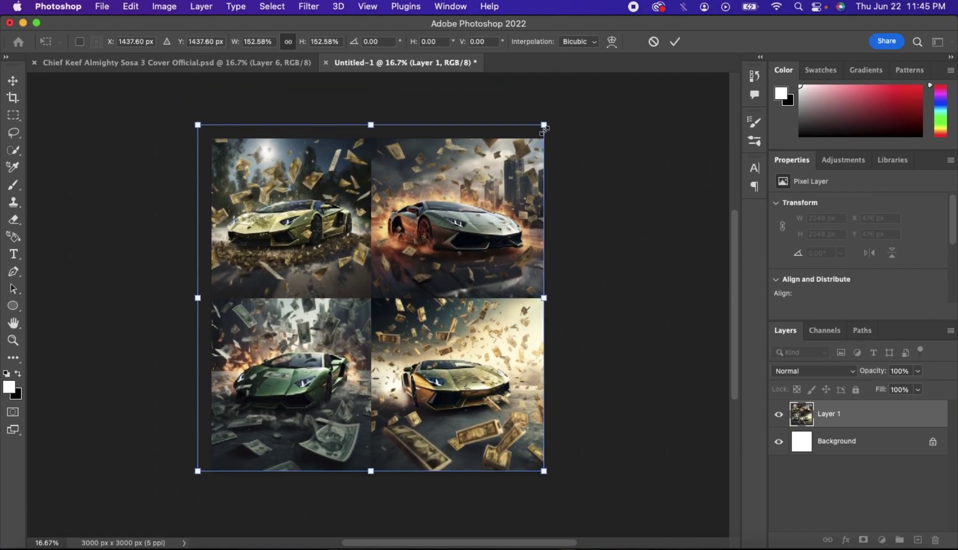
Resize and reposition the grid to roughly 2150 px square and commit the transform.
{"action": "left_click_drag", "start_coordinate": [544, 124], "coordinate": [717, 30]}
{"action": "left_click_drag", "start_coordinate": [534, 258], "coordinate": [549, 208]}
{"action": "scroll", "coordinate": [506, 242], "scroll_direction": "down", "scroll_amount": 3}
{"action": "scroll", "coordinate": [480, 314], "scroll_direction": "down", "scroll_amount": 5}
{"action": "scroll", "coordinate": [480, 314], "scroll_direction": "right", "scroll_amount": 1}
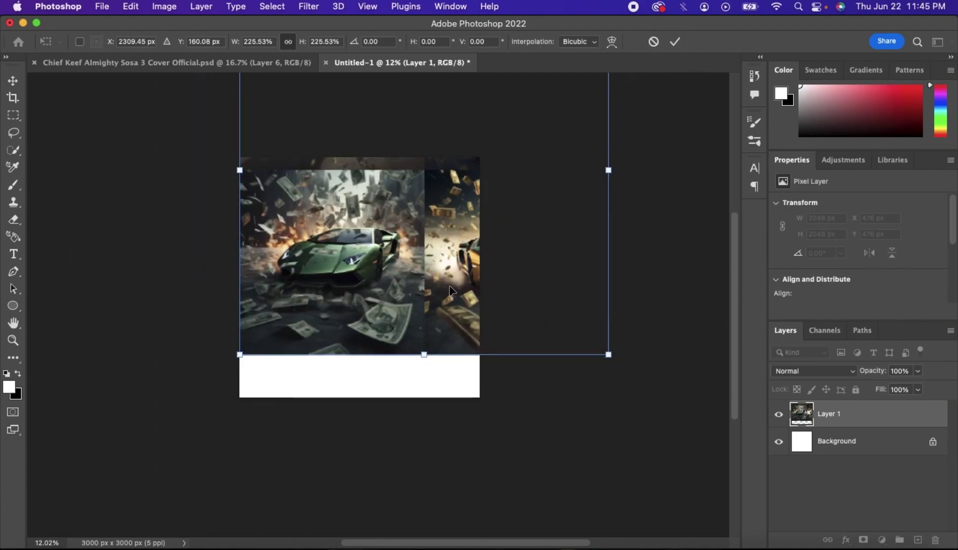
{"action": "left_click_drag", "start_coordinate": [448, 284], "coordinate": [448, 325]}
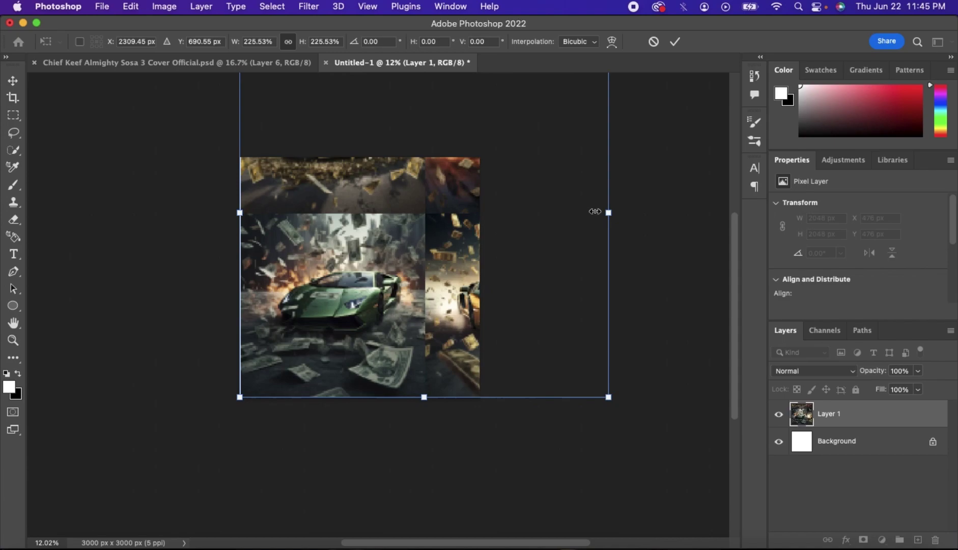
{"action": "left_click_drag", "start_coordinate": [595, 212], "coordinate": [395, 285]}
{"action": "scroll", "coordinate": [395, 285], "scroll_direction": "up", "scroll_amount": 4}
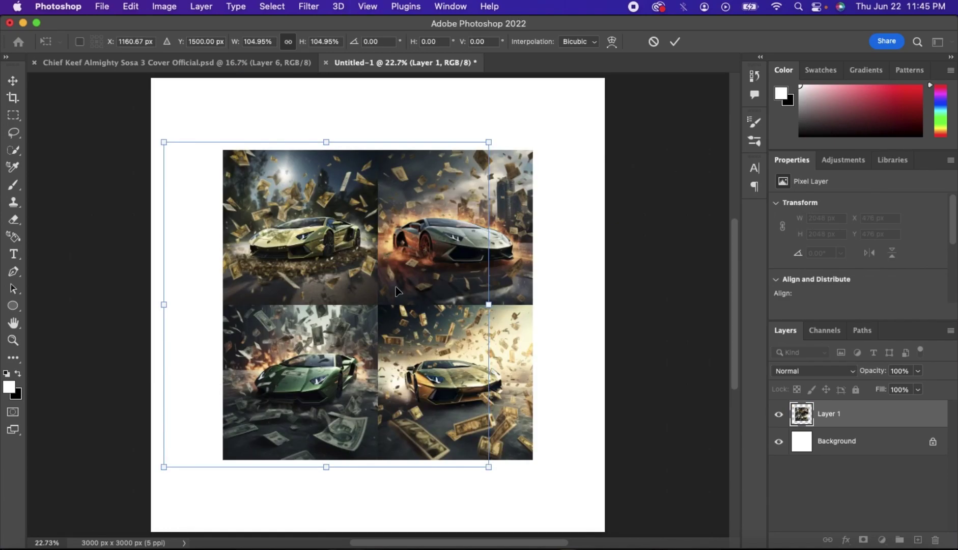
{"action": "key", "text": "Return"}
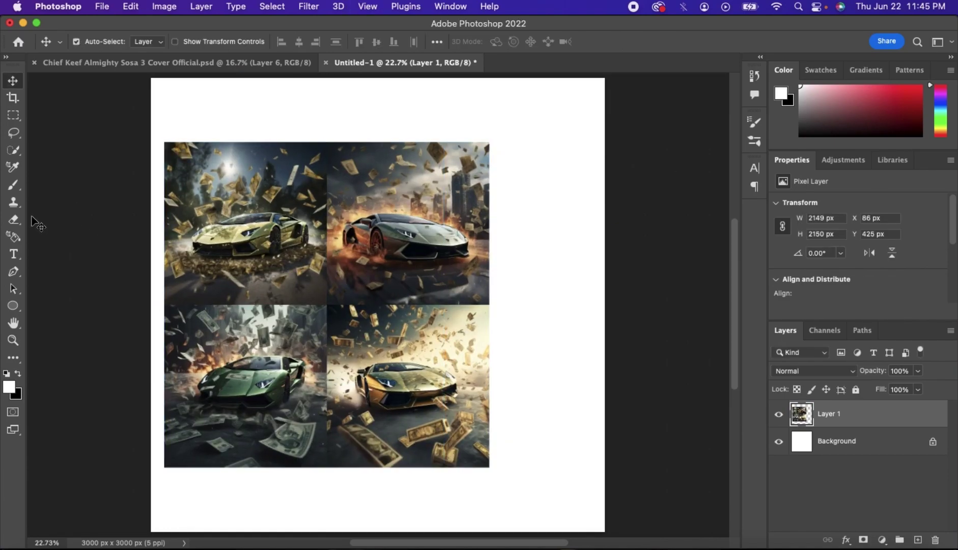
Keep only the lower-left green Lambo image, deleting the other three grid images.
{"action": "left_click", "coordinate": [13, 150]}
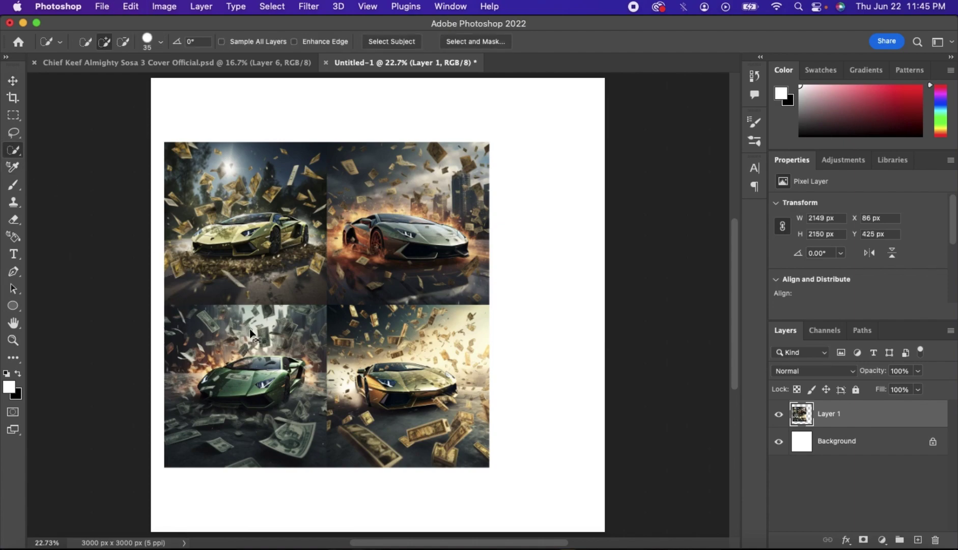
{"action": "left_click", "coordinate": [13, 115]}
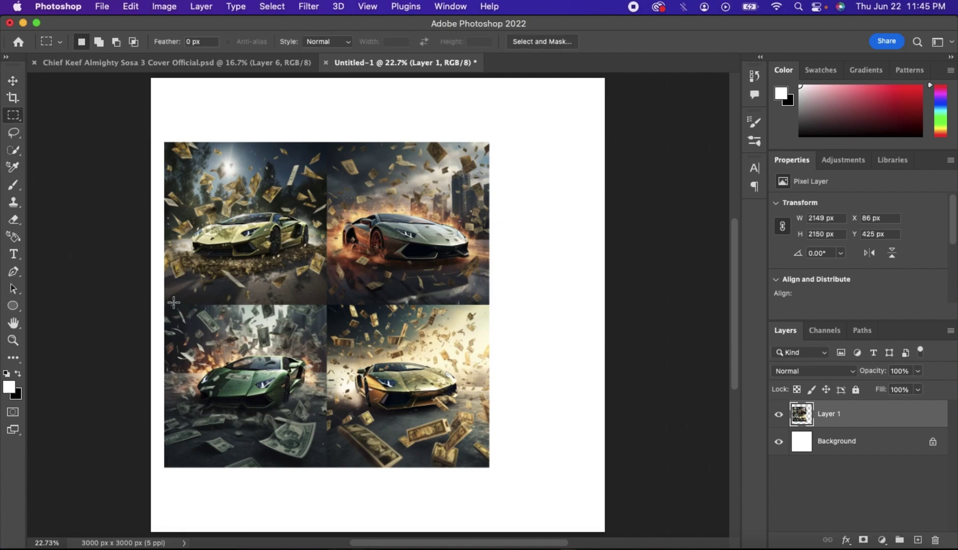
{"action": "left_click_drag", "start_coordinate": [164, 305], "coordinate": [326, 467]}
{"action": "right_click", "coordinate": [307, 466]}
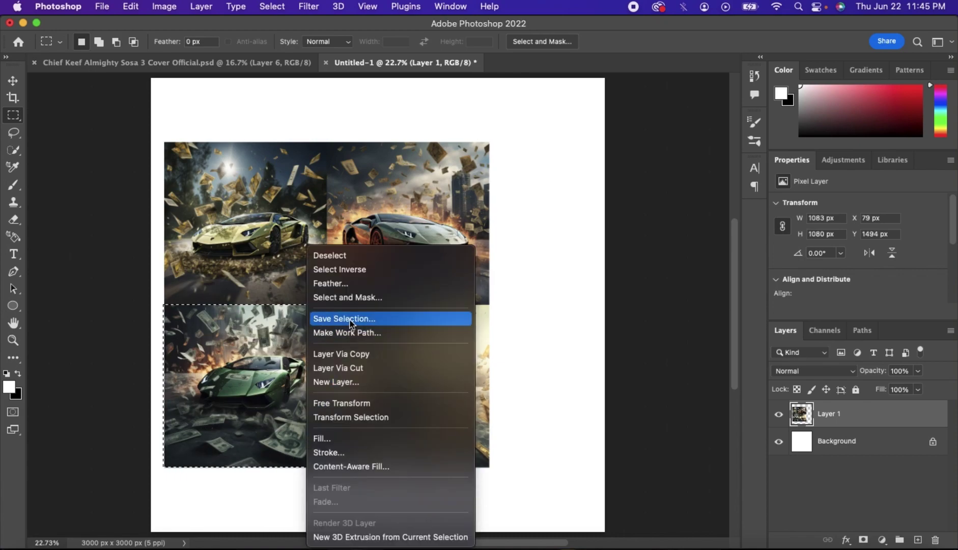
{"action": "left_click", "coordinate": [336, 270]}
{"action": "key", "text": "Delete"}
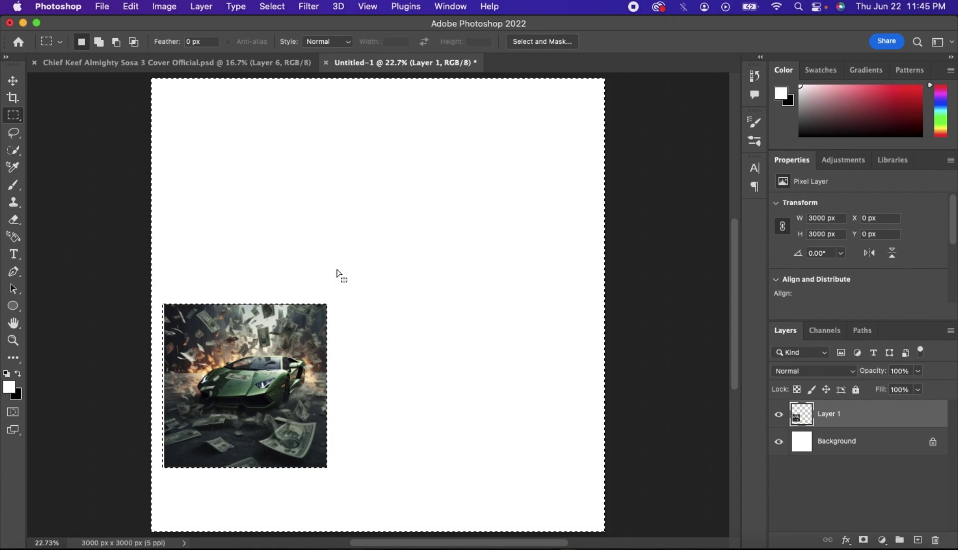
{"action": "right_click", "coordinate": [286, 270]}
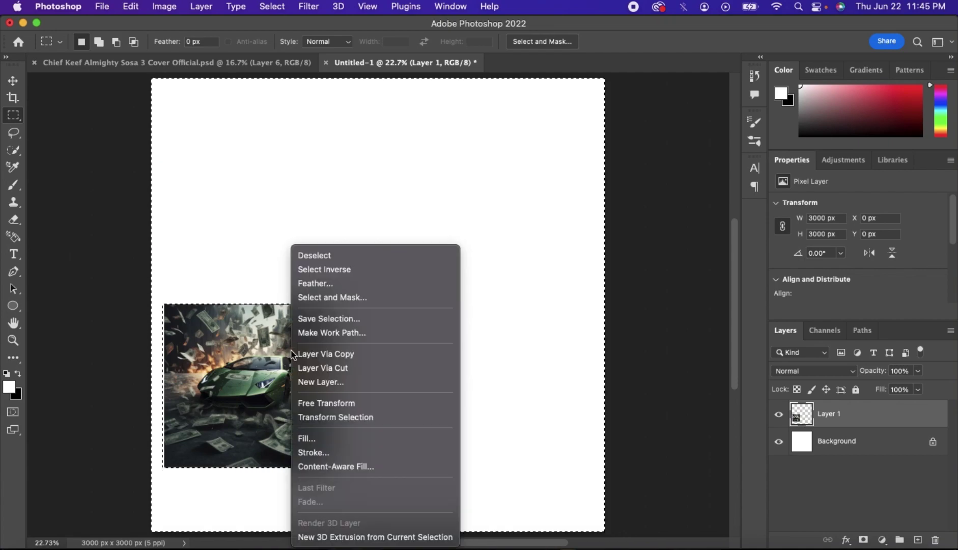
{"action": "left_click", "coordinate": [354, 272]}
{"action": "key", "text": "super+d"}
Enlarge the car image to about 3002 x 3014 px so it fills the canvas.
{"action": "key", "text": "super+t"}
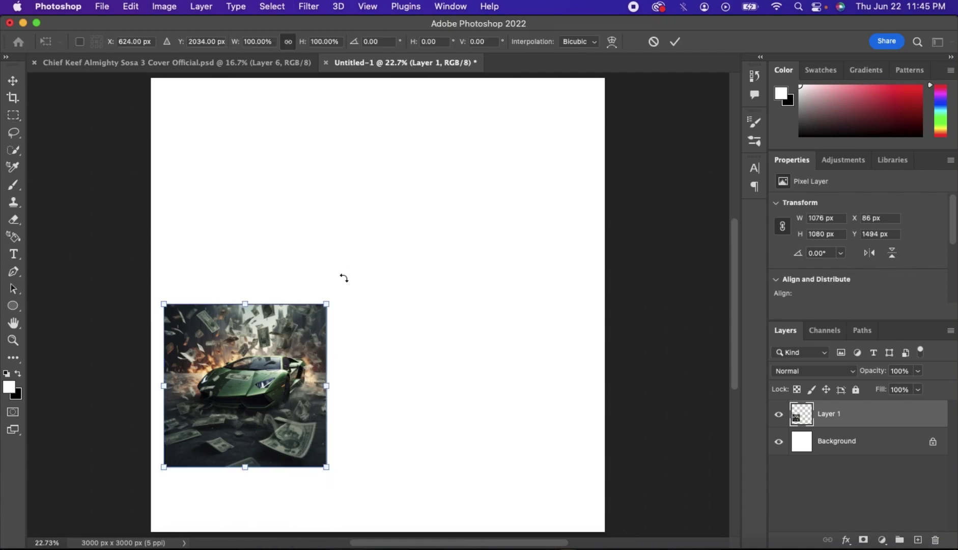
{"action": "left_click_drag", "start_coordinate": [330, 299], "coordinate": [583, 79]}
{"action": "left_click_drag", "start_coordinate": [526, 213], "coordinate": [513, 214]}
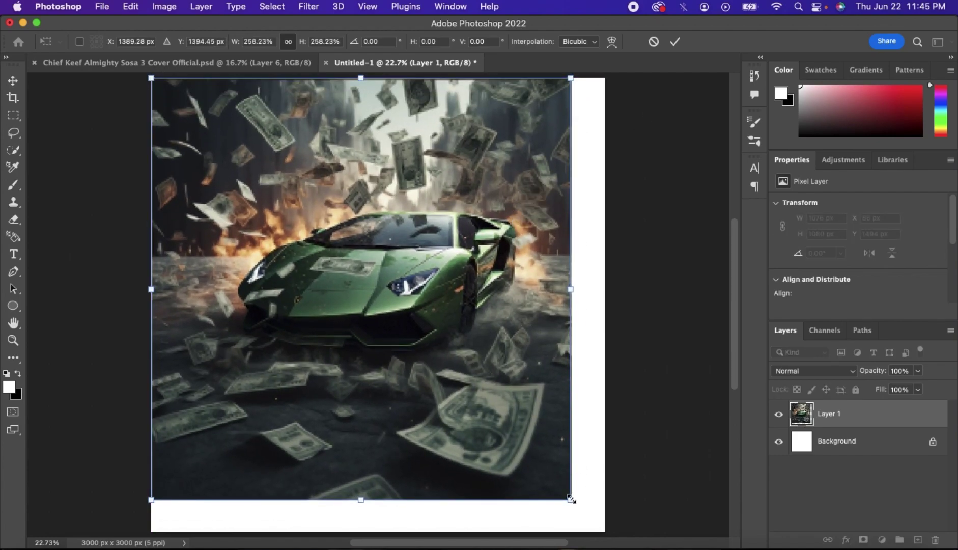
{"action": "left_click_drag", "start_coordinate": [571, 499], "coordinate": [605, 532]}
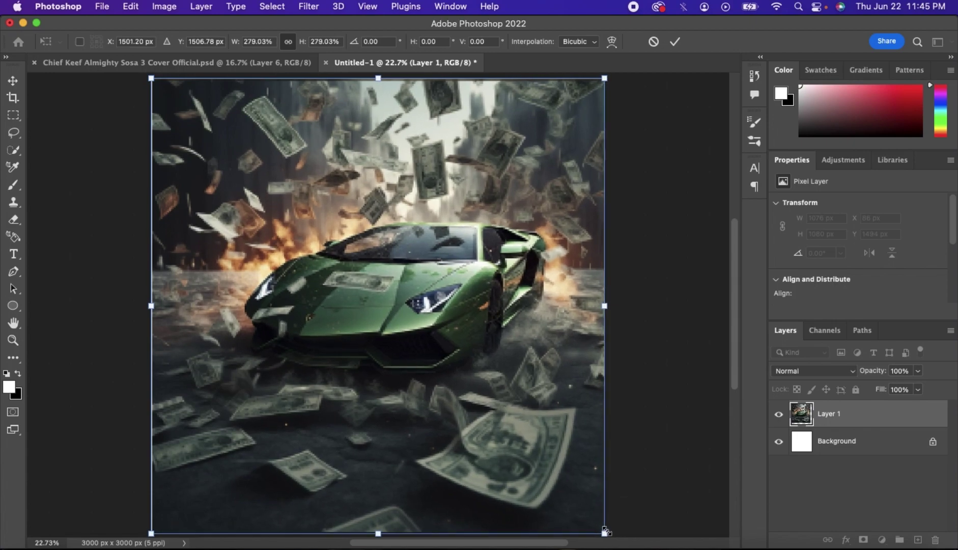
{"action": "key", "text": "Return"}
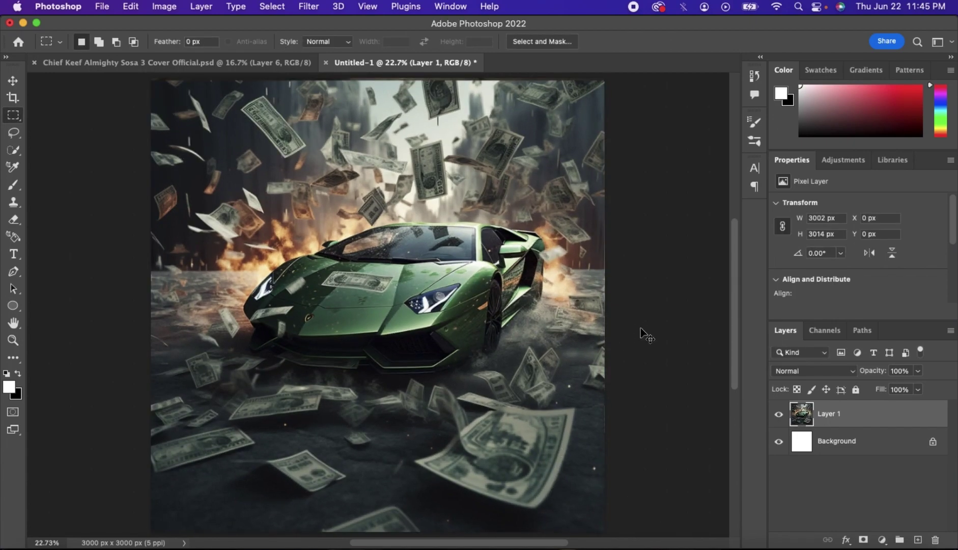
Add a new layer with the LABMO DREAM title, enlarged and moved below the car.
{"action": "key", "text": "super+0"}
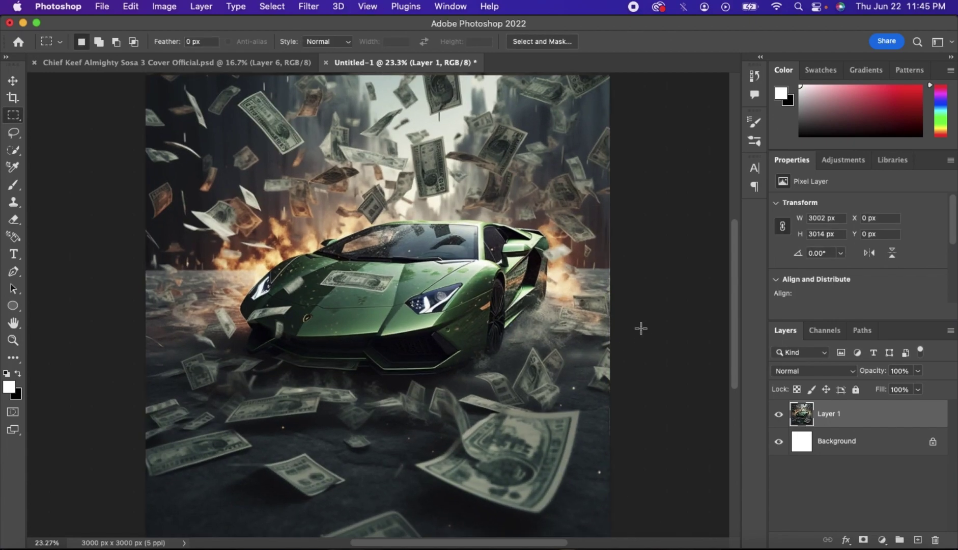
{"action": "left_click", "coordinate": [918, 539]}
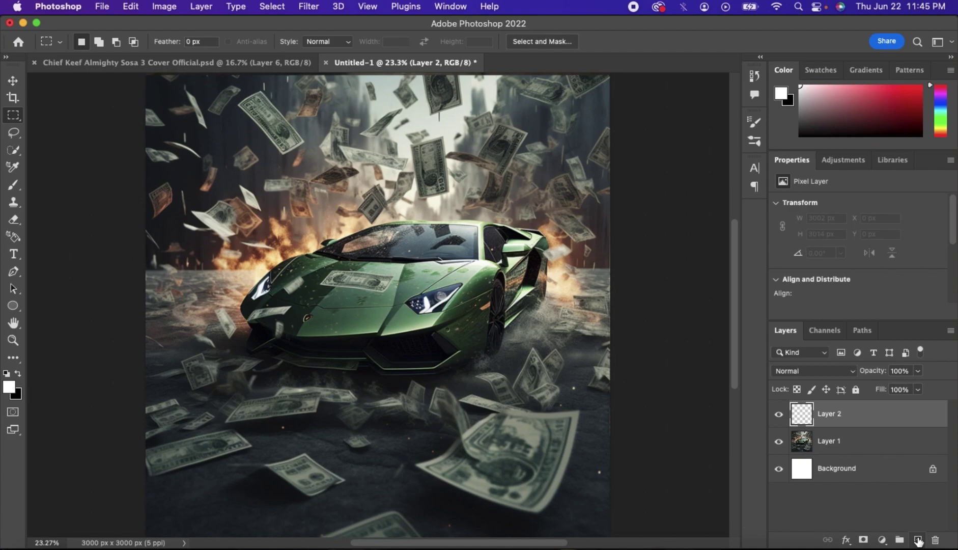
{"action": "left_click", "coordinate": [12, 255]}
{"action": "left_click", "coordinate": [245, 341]}
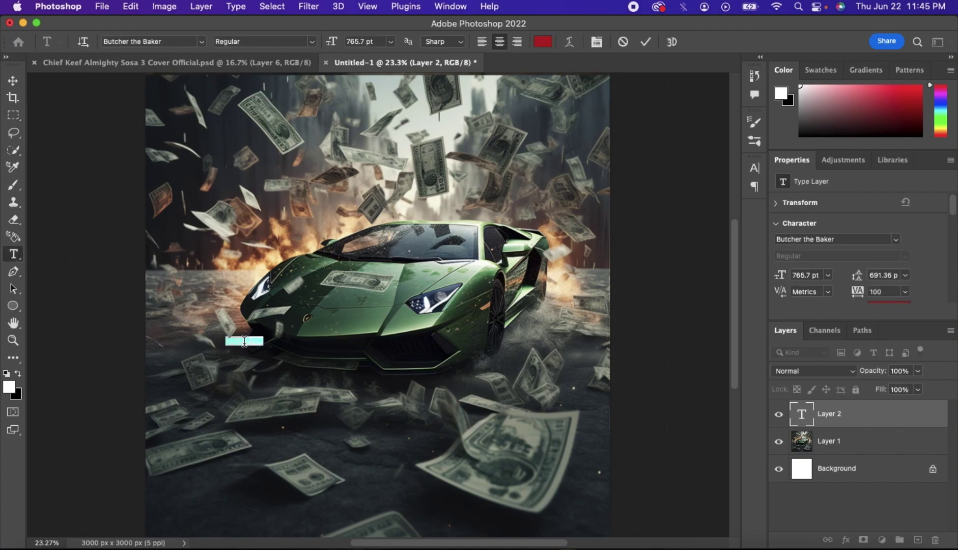
{"action": "key", "text": "BackSpace"}
{"action": "key", "text": "super+t"}
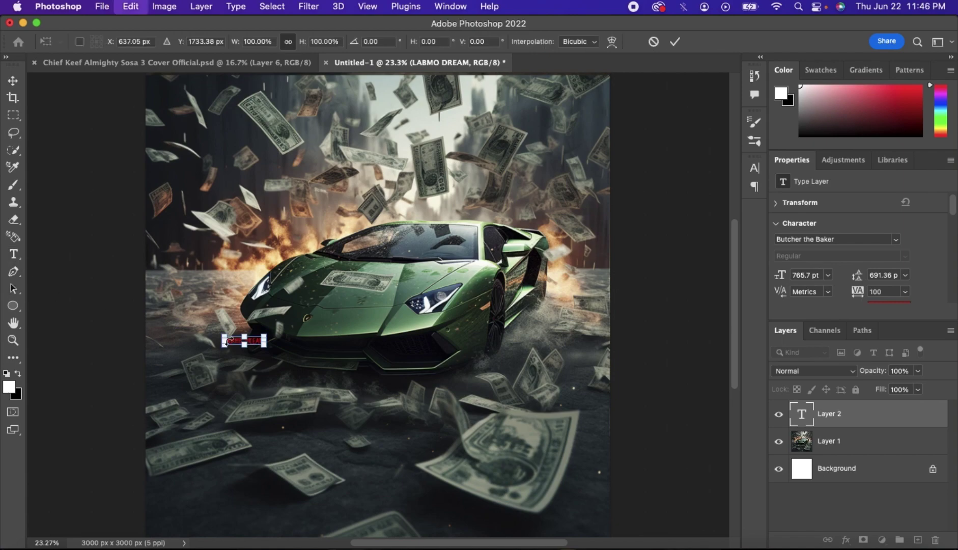
{"action": "left_click_drag", "start_coordinate": [264, 346], "coordinate": [543, 494]}
{"action": "left_click_drag", "start_coordinate": [501, 379], "coordinate": [488, 415]}
{"action": "key", "text": "Return"}
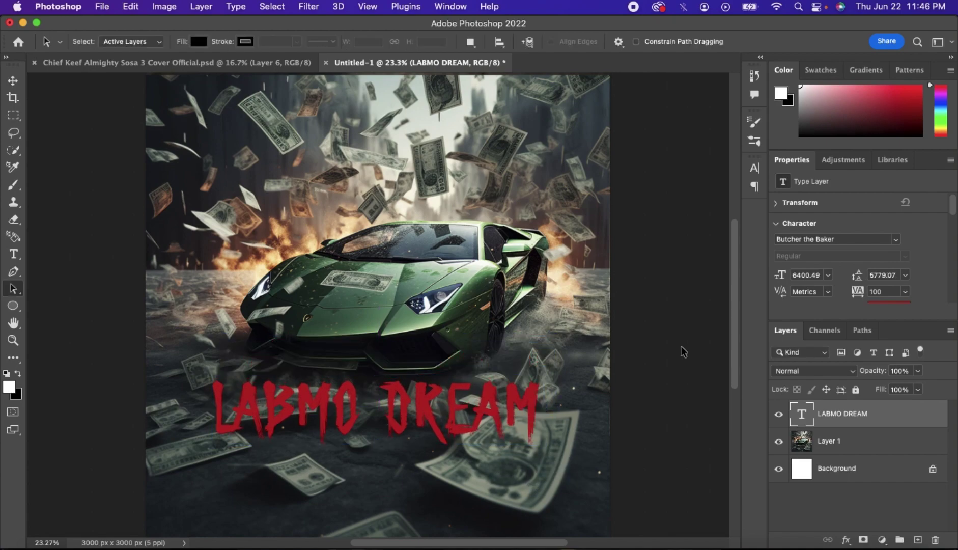
Set the title font to Another Danger - Demo.
{"action": "left_click", "coordinate": [895, 239]}
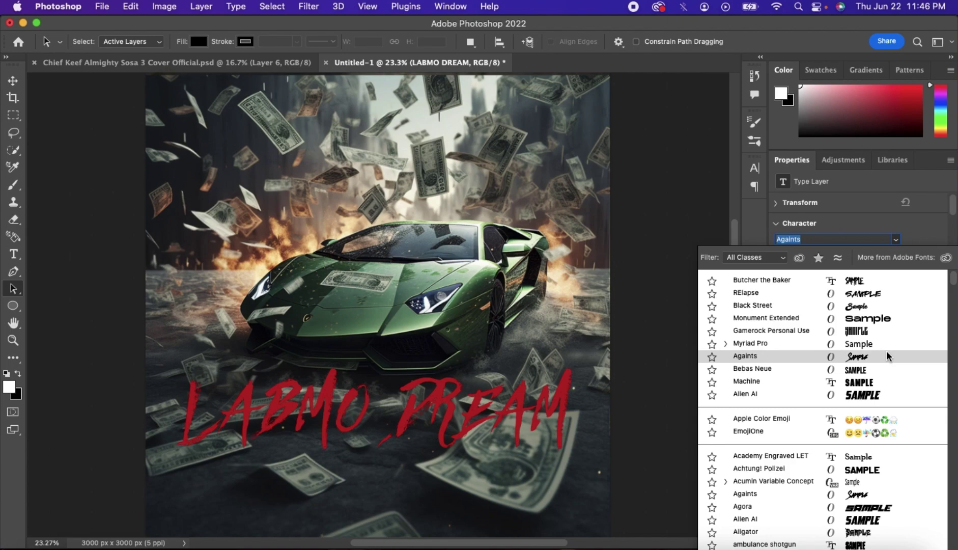
{"action": "scroll", "coordinate": [875, 371], "scroll_direction": "down", "scroll_amount": 5}
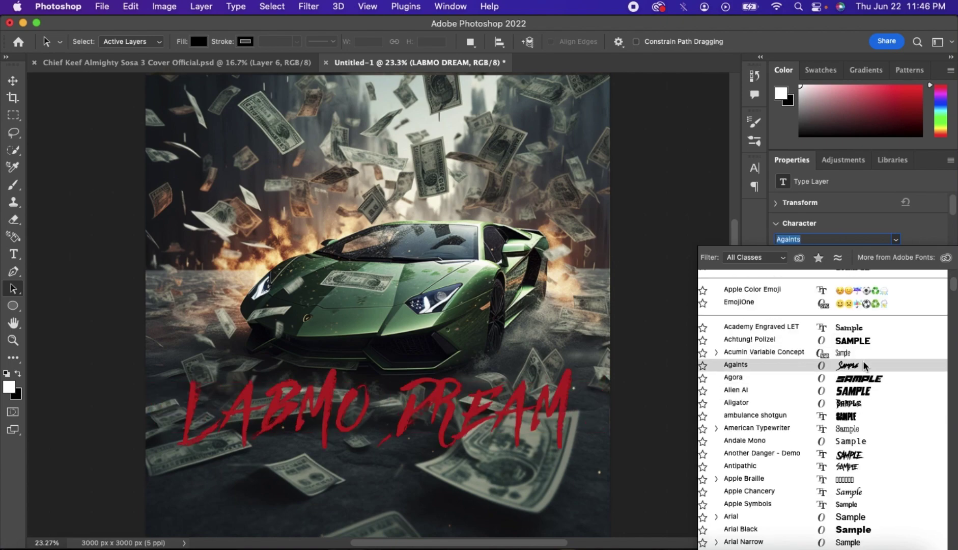
{"action": "left_click", "coordinate": [859, 454]}
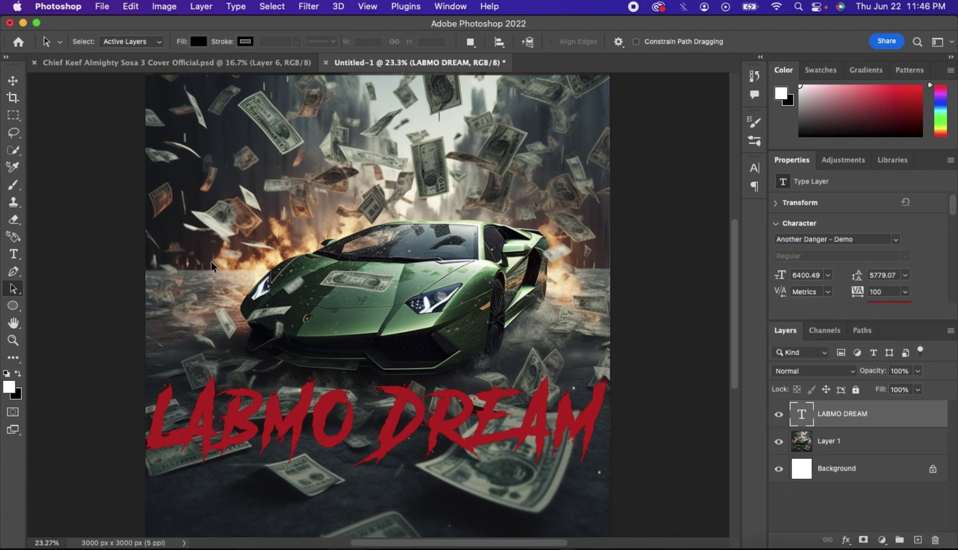
{"action": "scroll", "coordinate": [885, 310], "scroll_direction": "down", "scroll_amount": 2}
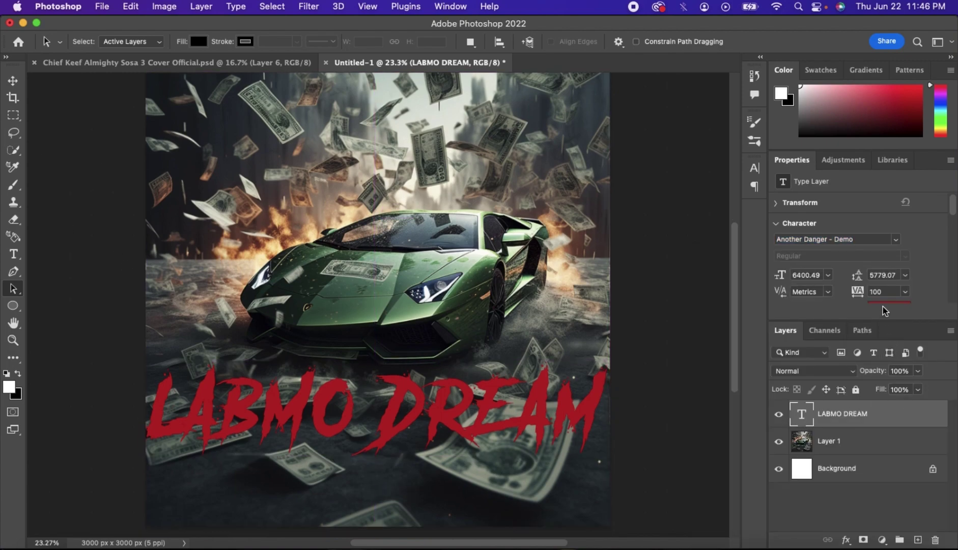
{"action": "scroll", "coordinate": [884, 311], "scroll_direction": "down", "scroll_amount": 3}
Change the title text colour to white.
{"action": "left_click", "coordinate": [888, 261]}
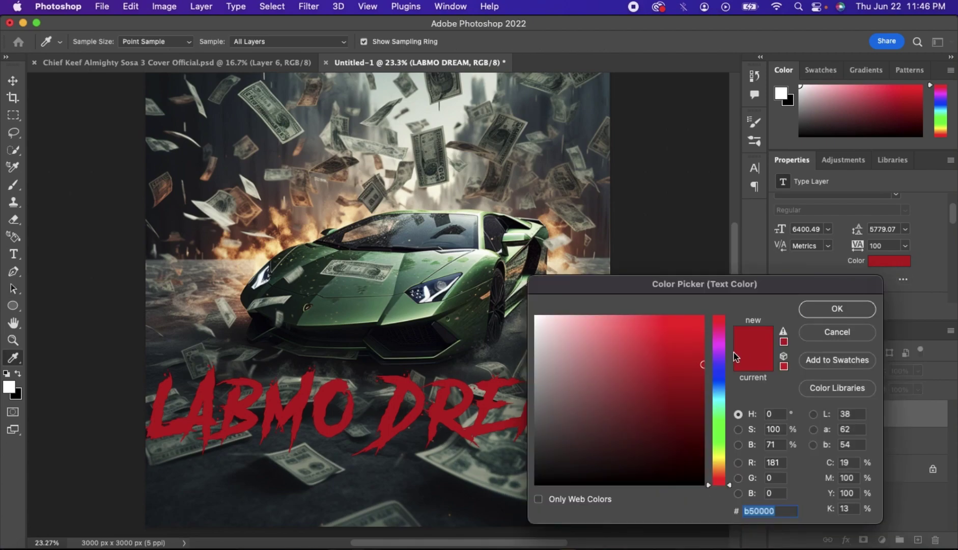
{"action": "left_click_drag", "start_coordinate": [493, 515], "coordinate": [419, 281]}
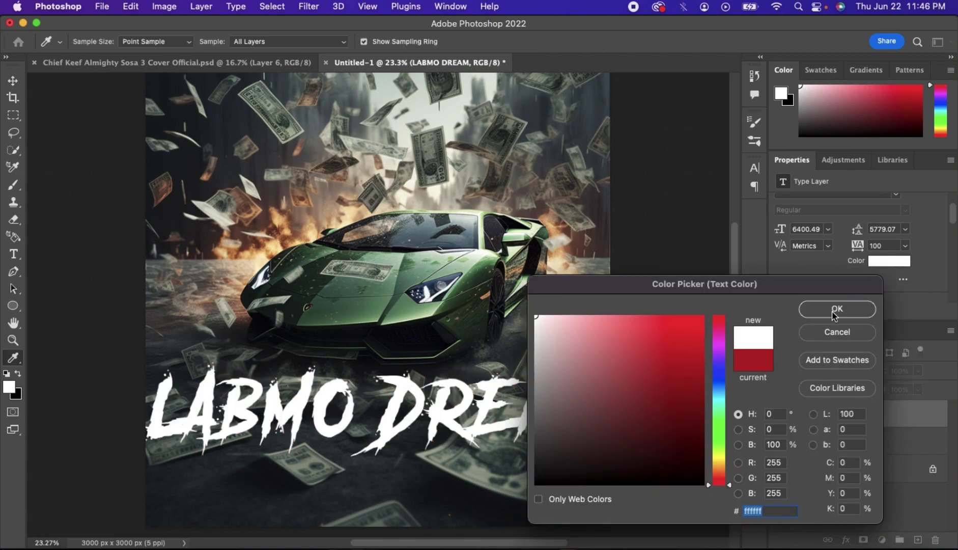
{"action": "left_click", "coordinate": [843, 312]}
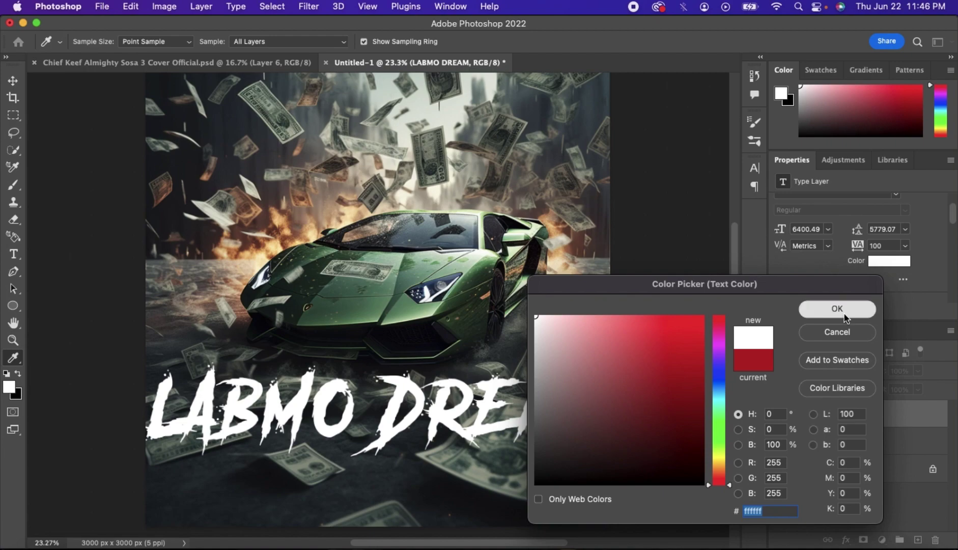
Correct the title to read LAMBO DREAMS, split onto two lines.
{"action": "left_click", "coordinate": [14, 254]}
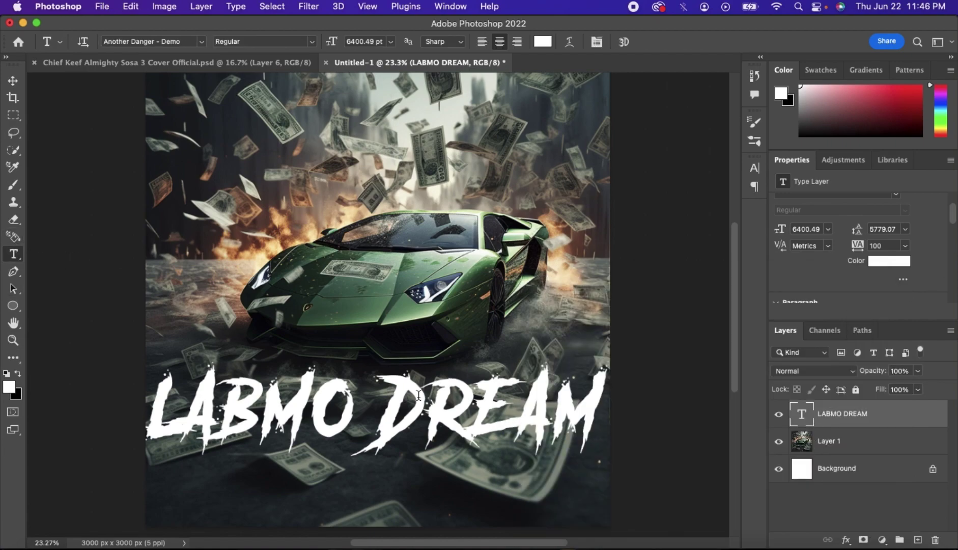
{"action": "left_click", "coordinate": [365, 403]}
{"action": "key", "text": "Return"}
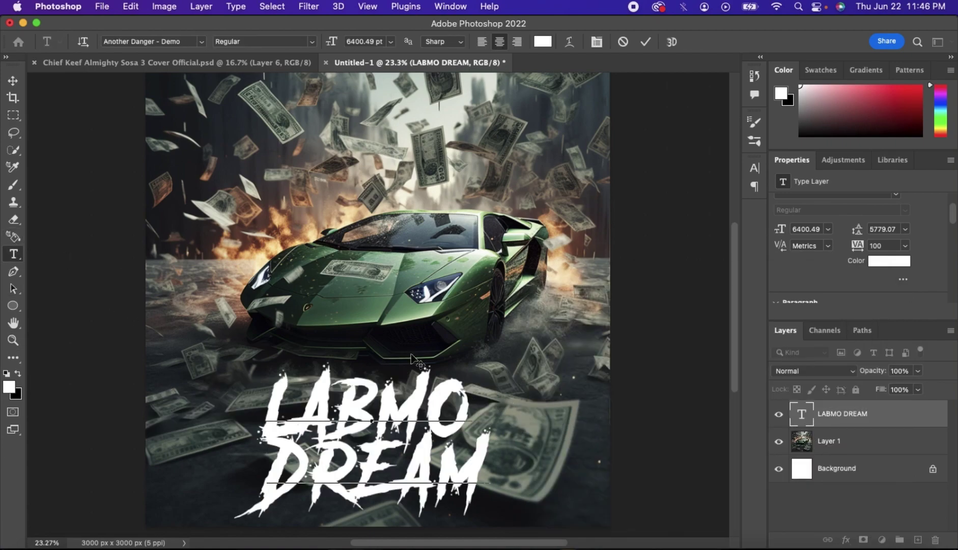
{"action": "left_click", "coordinate": [374, 411]}
{"action": "key", "text": "BackSpace"}
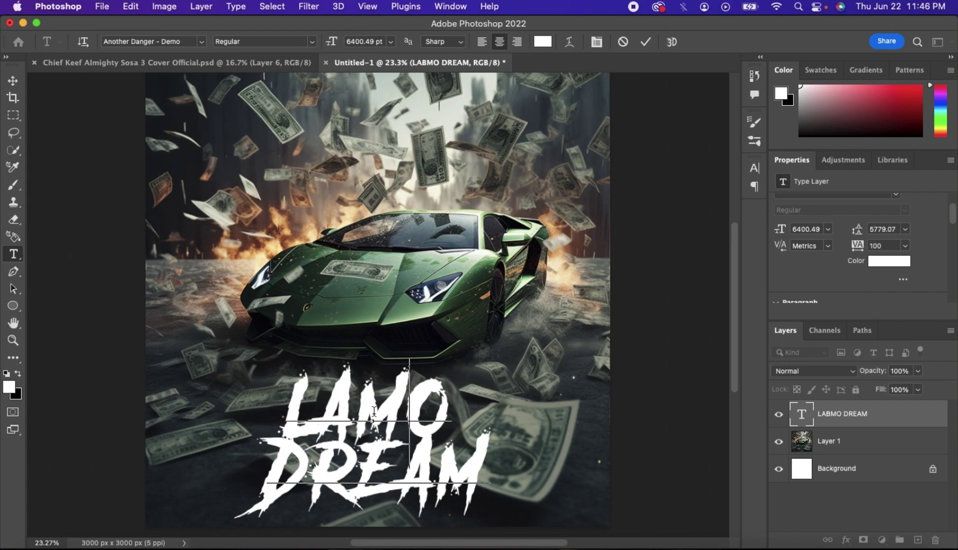
{"action": "type", "text": "B"}
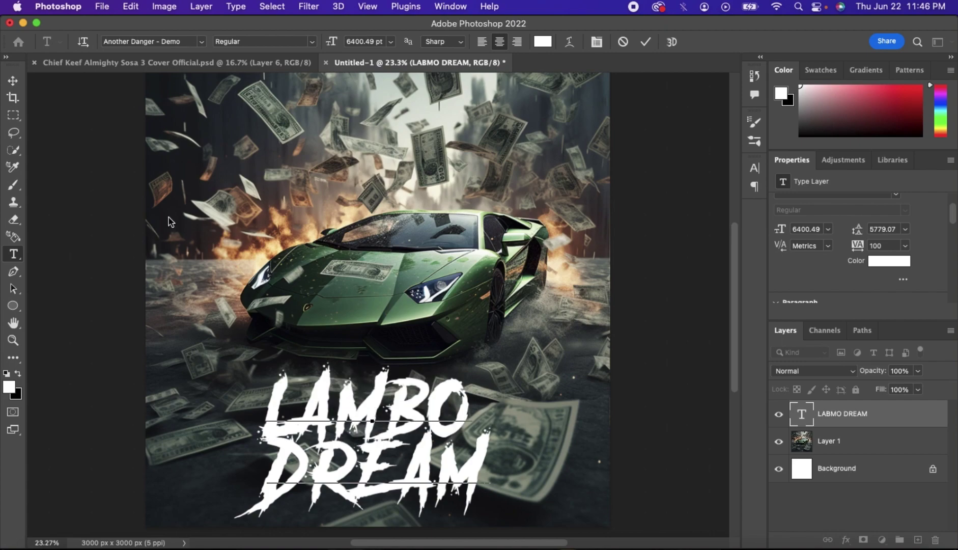
{"action": "left_click", "coordinate": [494, 496]}
{"action": "type", "text": "S"}
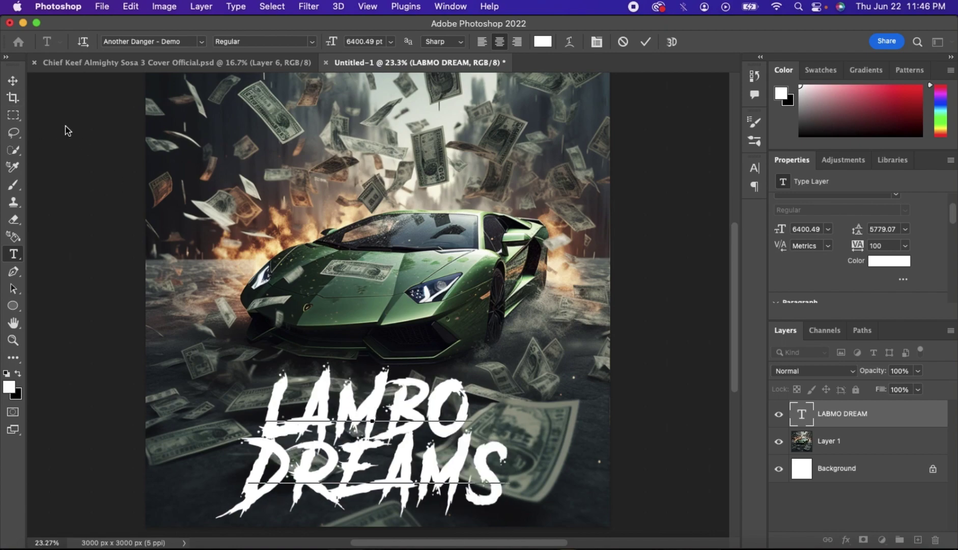
{"action": "left_click", "coordinate": [14, 83]}
Tilt the title slightly counter-clockwise, scale it to about 108%, and shift it right.
{"action": "key", "text": "cmd+t"}
{"action": "left_click_drag", "start_coordinate": [552, 437], "coordinate": [525, 332]}
{"action": "left_click_drag", "start_coordinate": [447, 387], "coordinate": [449, 387]}
{"action": "scroll", "coordinate": [449, 387], "scroll_direction": "down", "scroll_amount": 1}
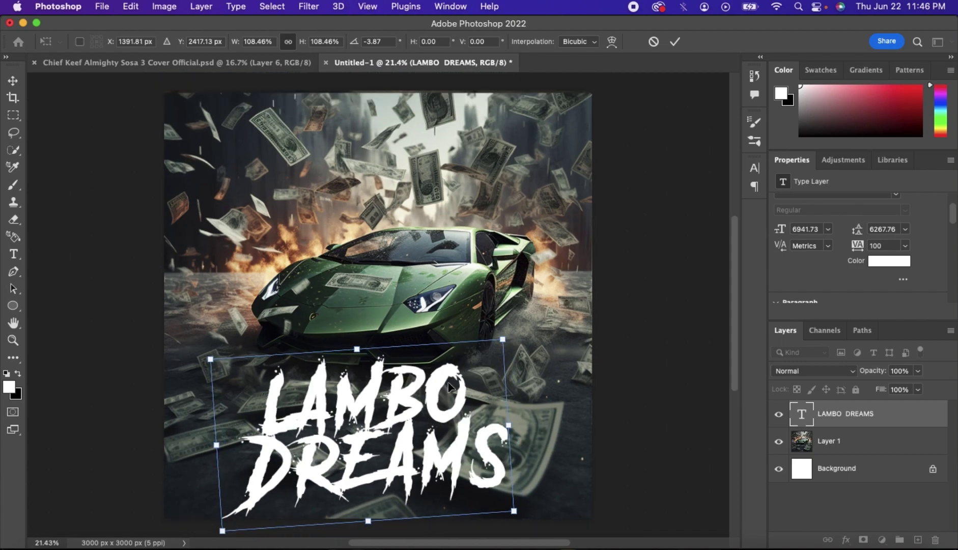
{"action": "key", "text": "Return"}
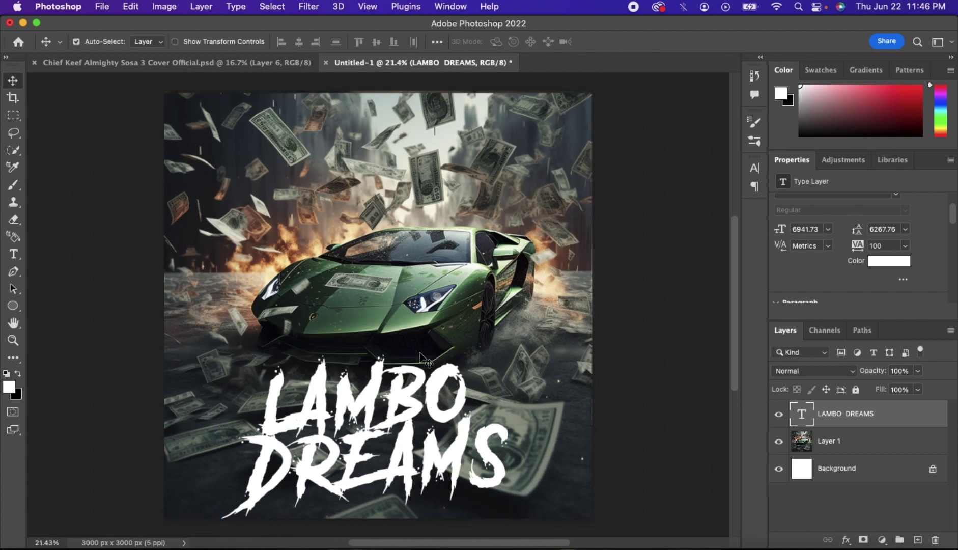
{"action": "key", "text": "super+t"}
{"action": "left_click_drag", "start_coordinate": [390, 432], "coordinate": [408, 432]}
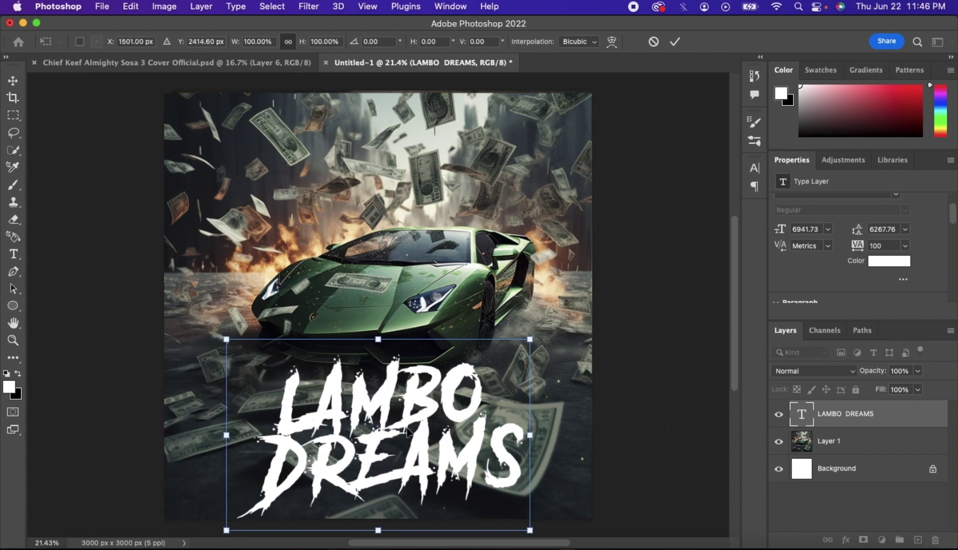
{"action": "key", "text": "Return"}
{"action": "left_click", "coordinate": [13, 254]}
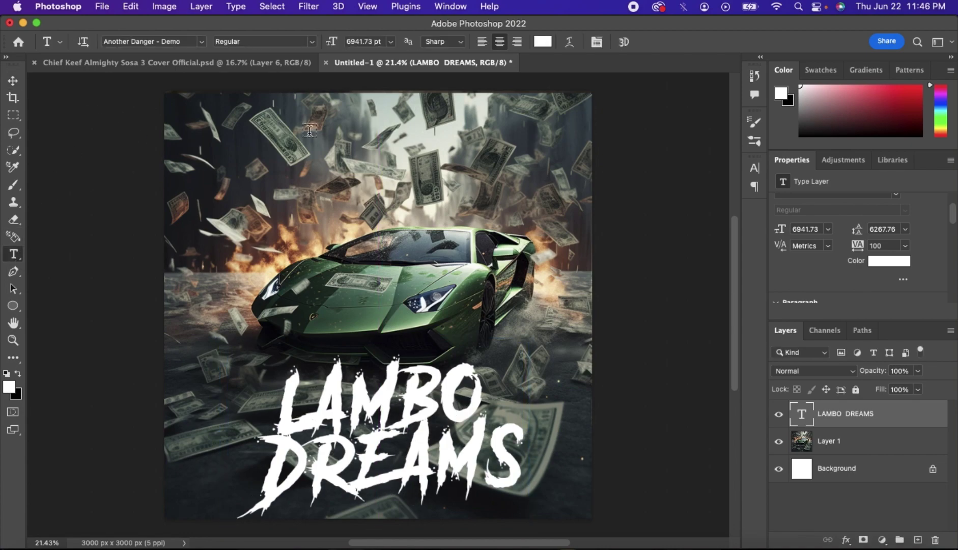
Type NEVER LOOK BACK PRESENTS as a small white text line near the top.
{"action": "left_click", "coordinate": [310, 130]}
{"action": "left_click", "coordinate": [16, 288]}
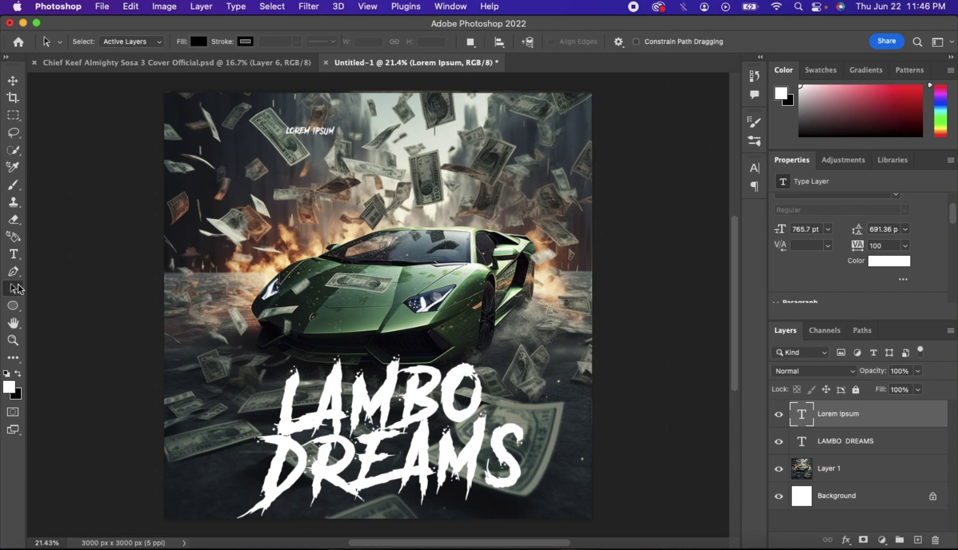
{"action": "left_click", "coordinate": [13, 253]}
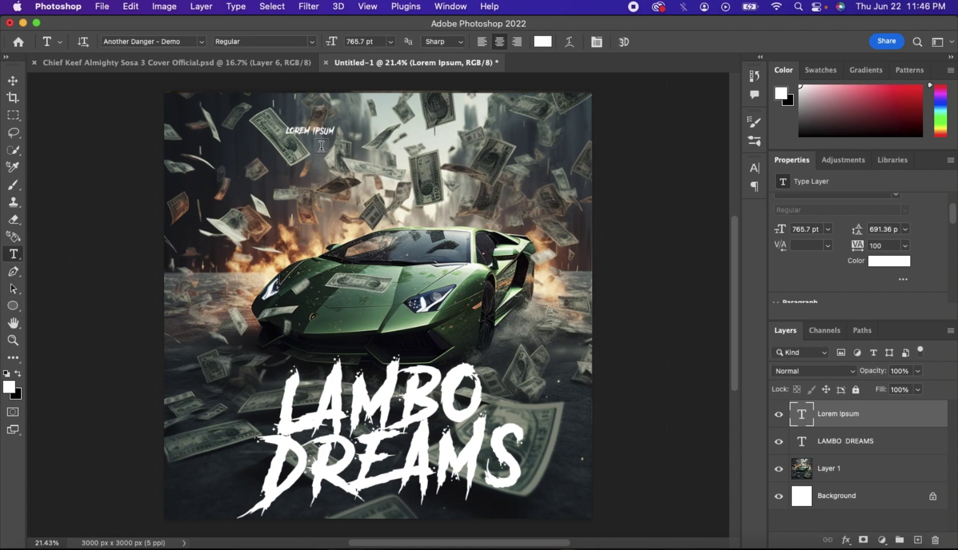
{"action": "triple_click", "coordinate": [308, 131]}
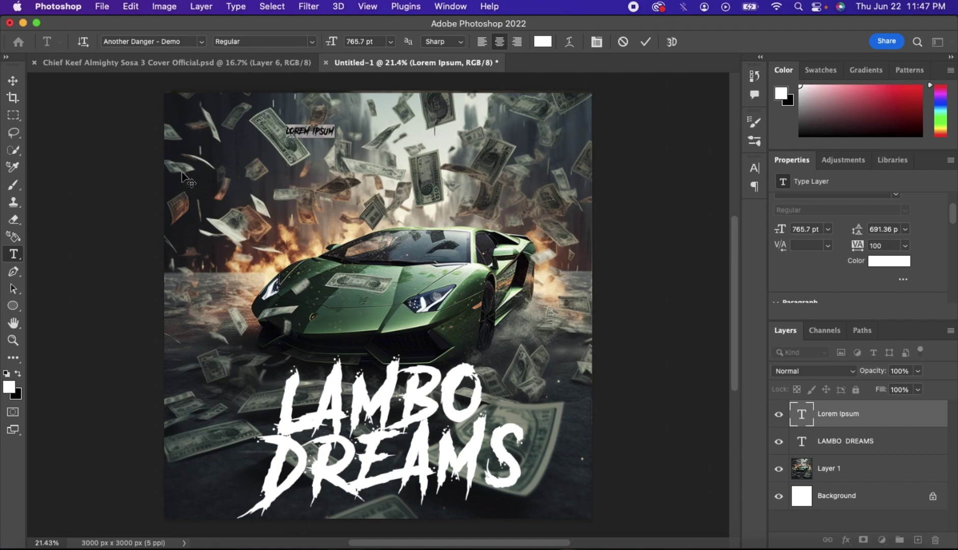
{"action": "type", "text": "NEVER LOOK"}
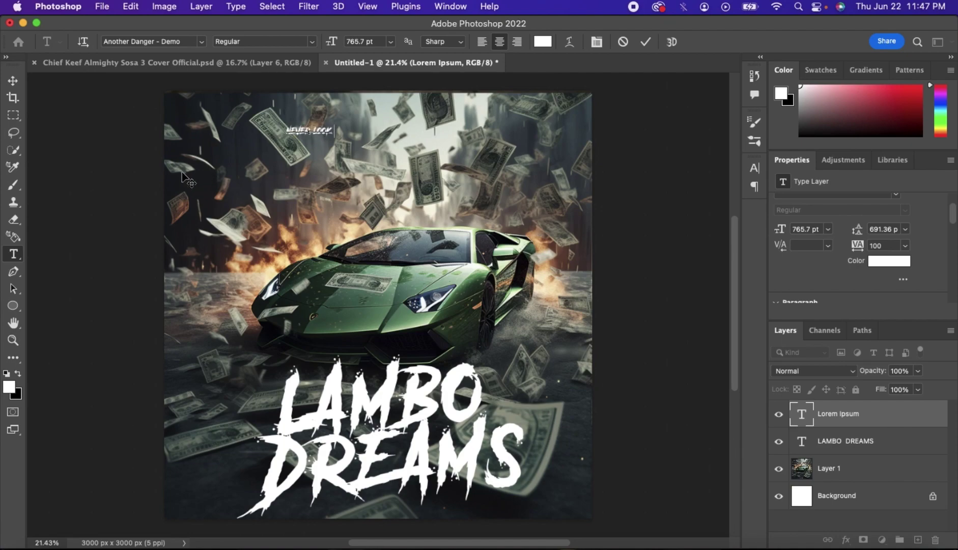
{"action": "type", "text": " BACK"}
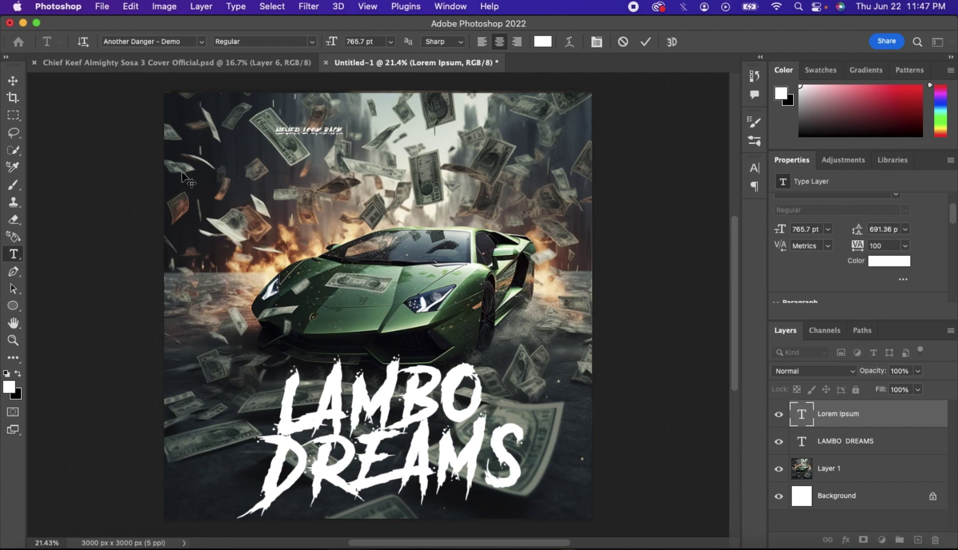
{"action": "type", "text": " PRESENTS"}
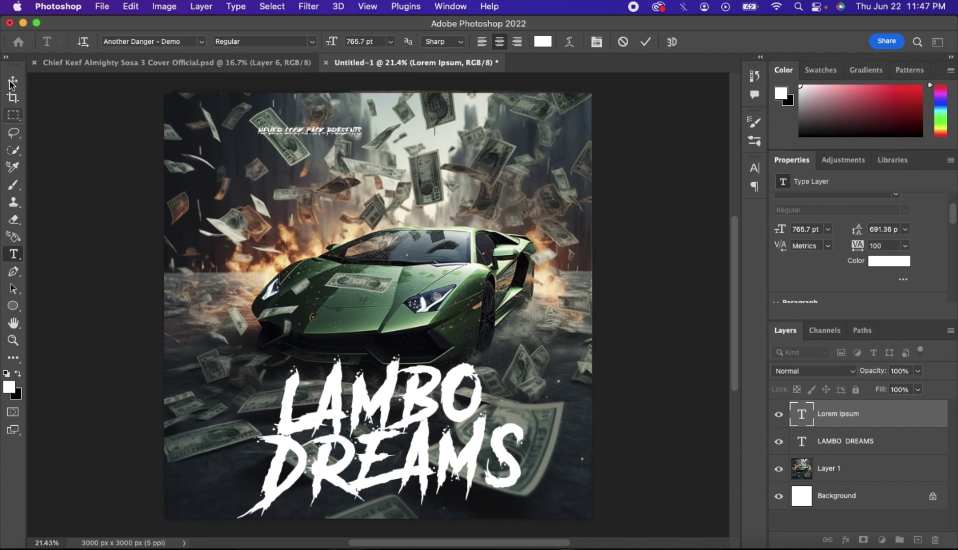
Enlarge the top line to 212% and raise it slightly.
{"action": "left_click", "coordinate": [12, 81]}
{"action": "key", "text": "super+t"}
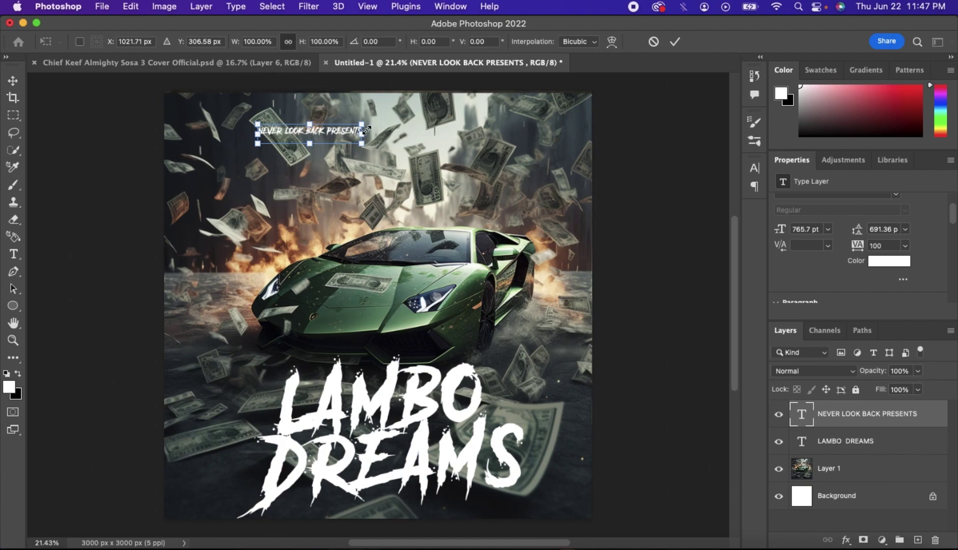
{"action": "left_click_drag", "start_coordinate": [361, 134], "coordinate": [450, 118]}
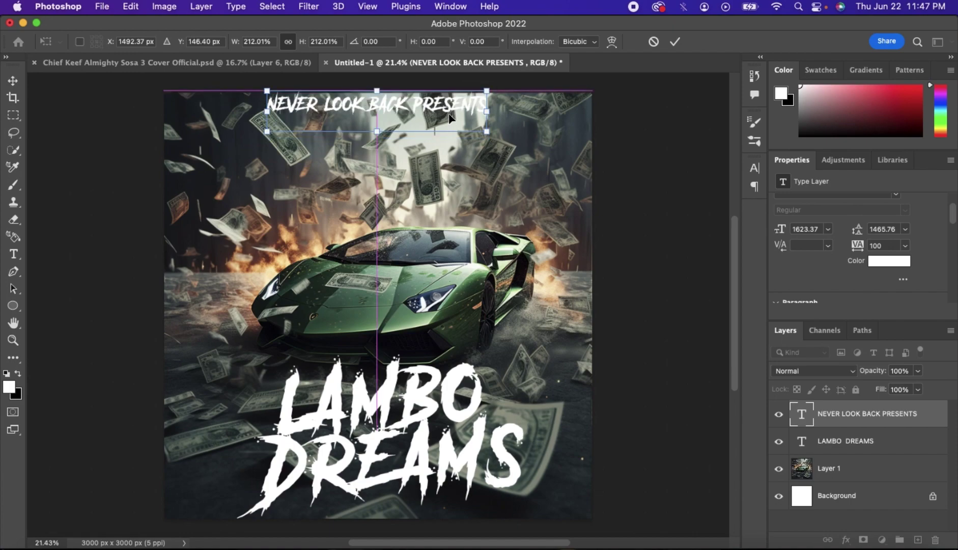
{"action": "key", "text": "Return"}
Set the top line in Bebas Neue with 440 letter spacing.
{"action": "scroll", "coordinate": [895, 201], "scroll_direction": "up", "scroll_amount": 1}
{"action": "left_click", "coordinate": [895, 210]}
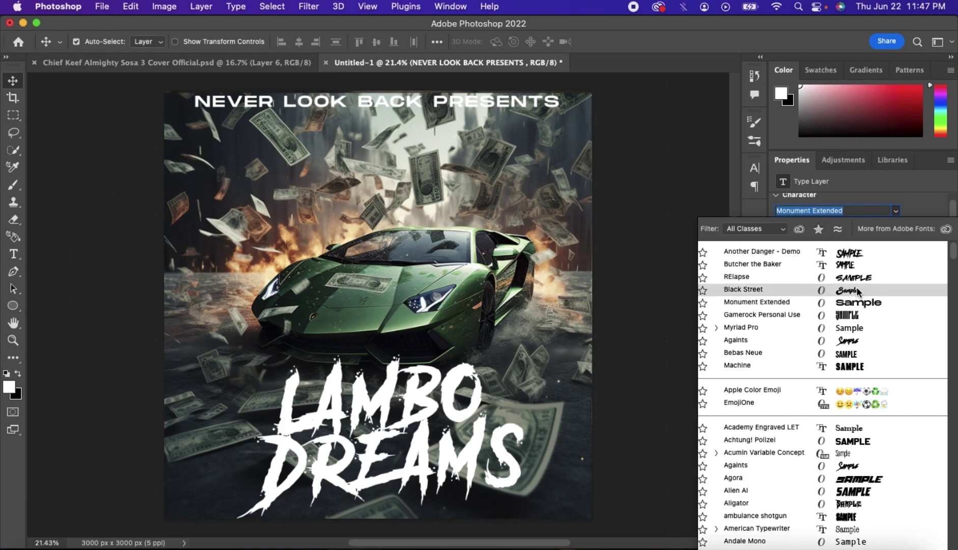
{"action": "left_click", "coordinate": [854, 354]}
{"action": "left_click", "coordinate": [905, 263]}
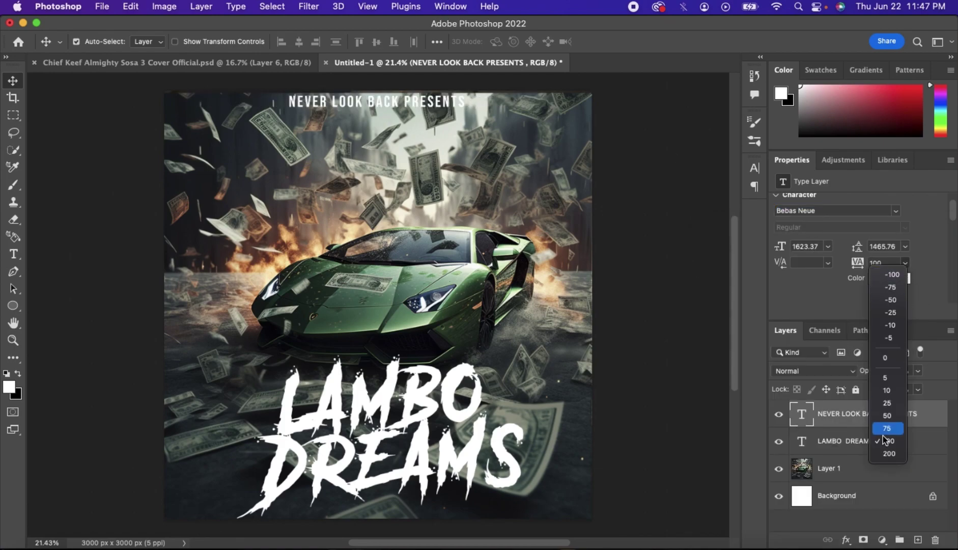
{"action": "left_click", "coordinate": [886, 461]}
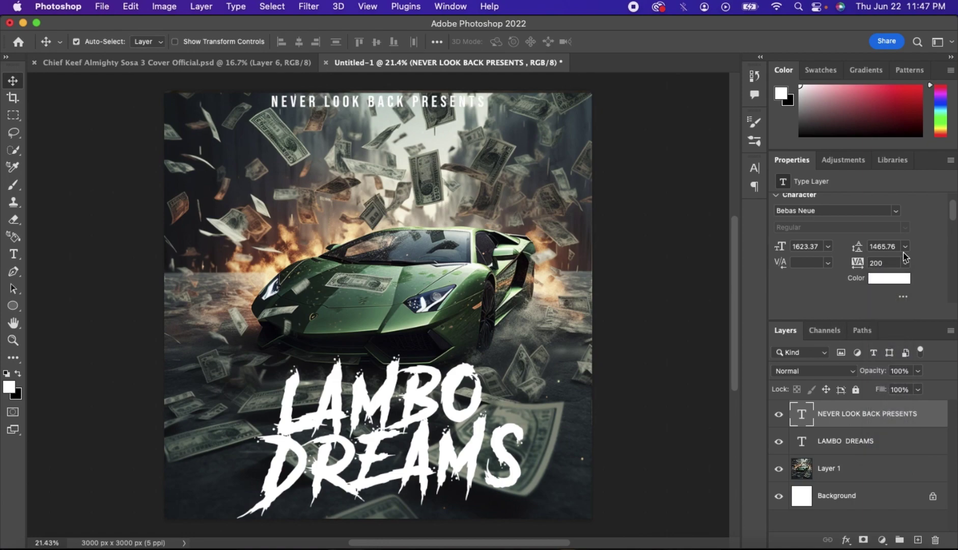
{"action": "left_click", "coordinate": [891, 262]}
{"action": "type", "text": "560"}
{"action": "key", "text": "Return"}
{"action": "type", "text": "620"}
{"action": "key", "text": "Return"}
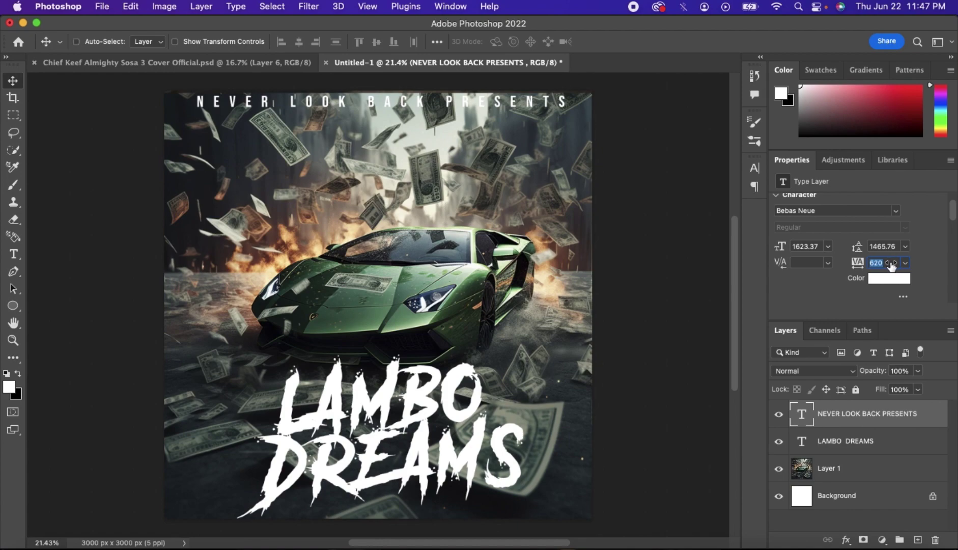
{"action": "type", "text": "440"}
{"action": "key", "text": "Return"}
{"action": "key", "text": "super"}
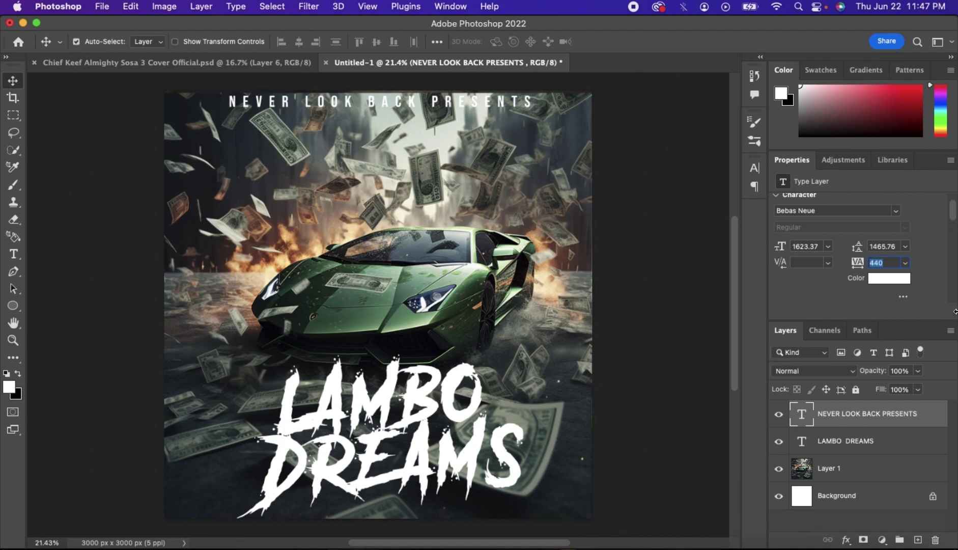
Keep the top line's colour white, sampled from the LAMBO lettering.
{"action": "left_click", "coordinate": [877, 279]}
{"action": "left_click", "coordinate": [536, 483]}
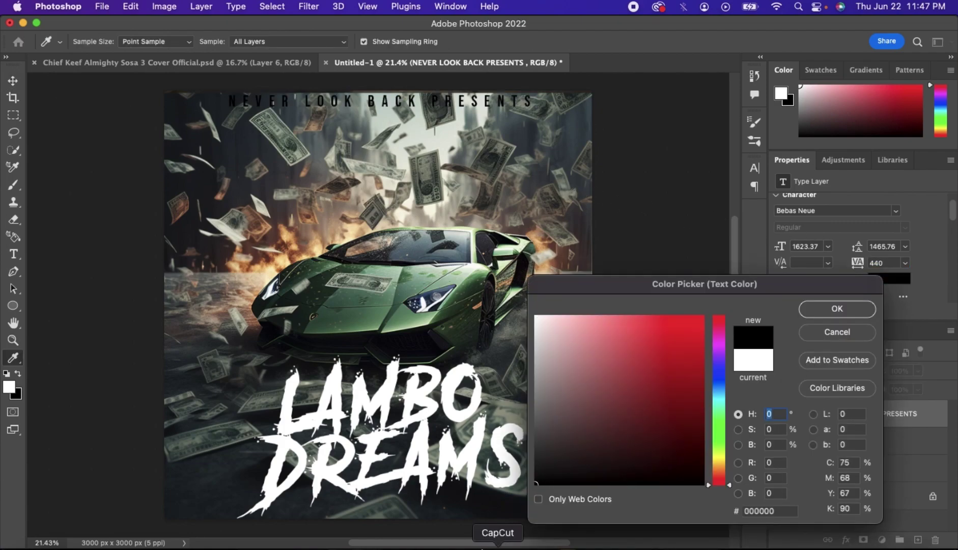
{"action": "left_click", "coordinate": [370, 306]}
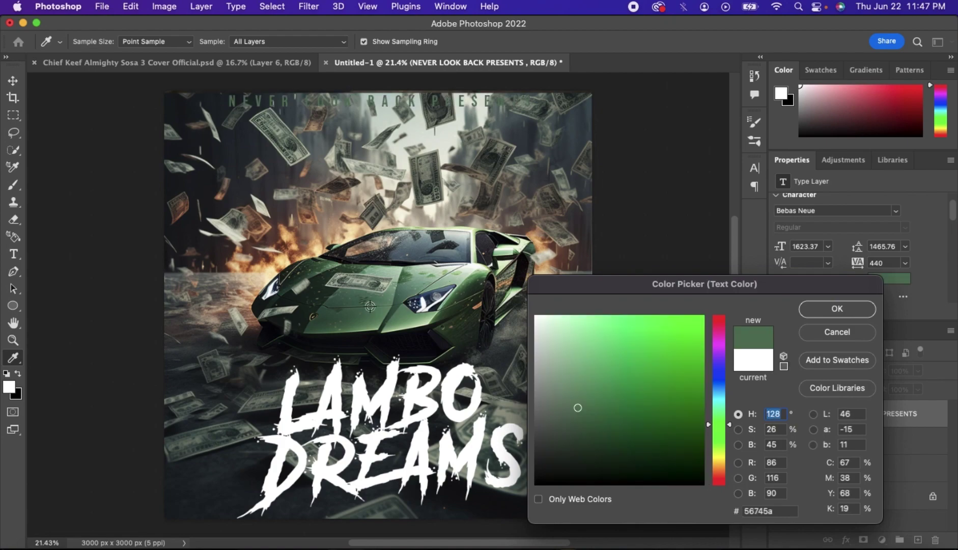
{"action": "left_click", "coordinate": [289, 411]}
{"action": "left_click", "coordinate": [853, 310]}
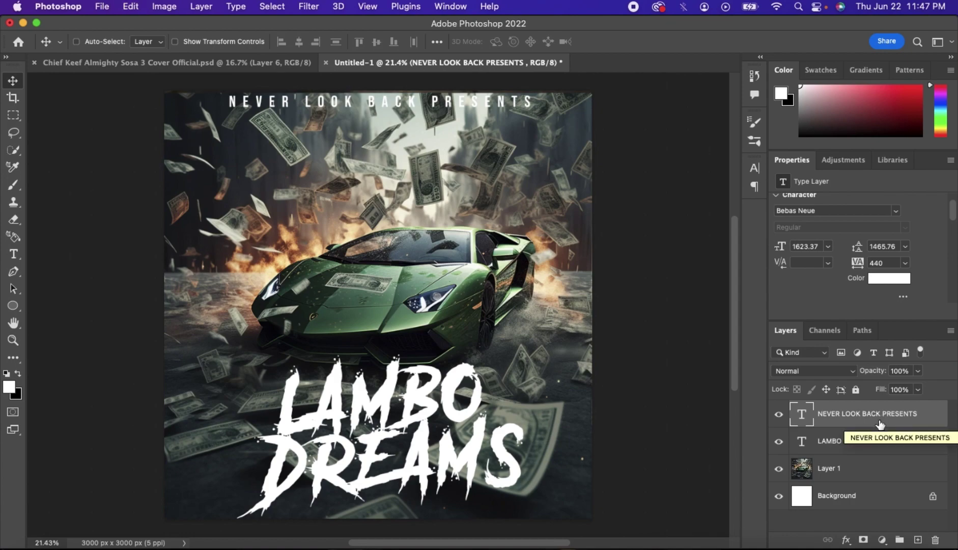
Paste a copy of the NEVER LOOK BACK PRESENTS line and align it over the original.
{"action": "key", "text": "super+v"}
{"action": "key", "text": "super+t"}
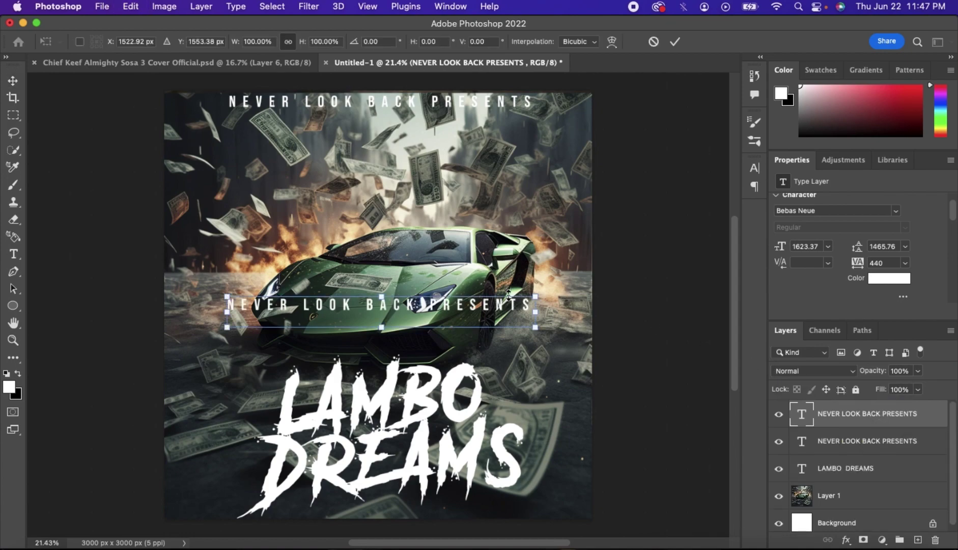
{"action": "left_click_drag", "start_coordinate": [486, 319], "coordinate": [483, 137]}
{"action": "scroll", "coordinate": [485, 116], "scroll_direction": "up", "scroll_amount": 5}
{"action": "scroll", "coordinate": [483, 136], "scroll_direction": "up", "scroll_amount": 3}
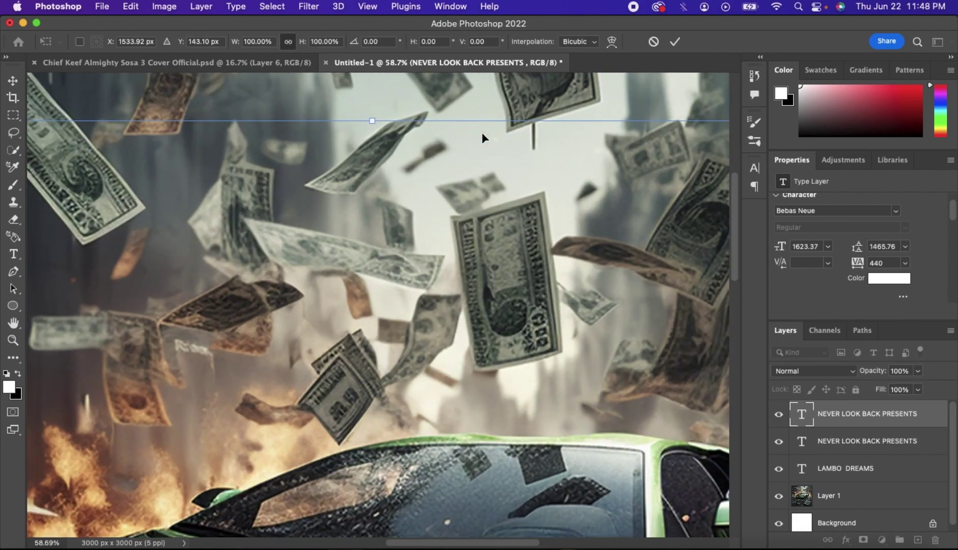
{"action": "scroll", "coordinate": [364, 181], "scroll_direction": "up", "scroll_amount": 5}
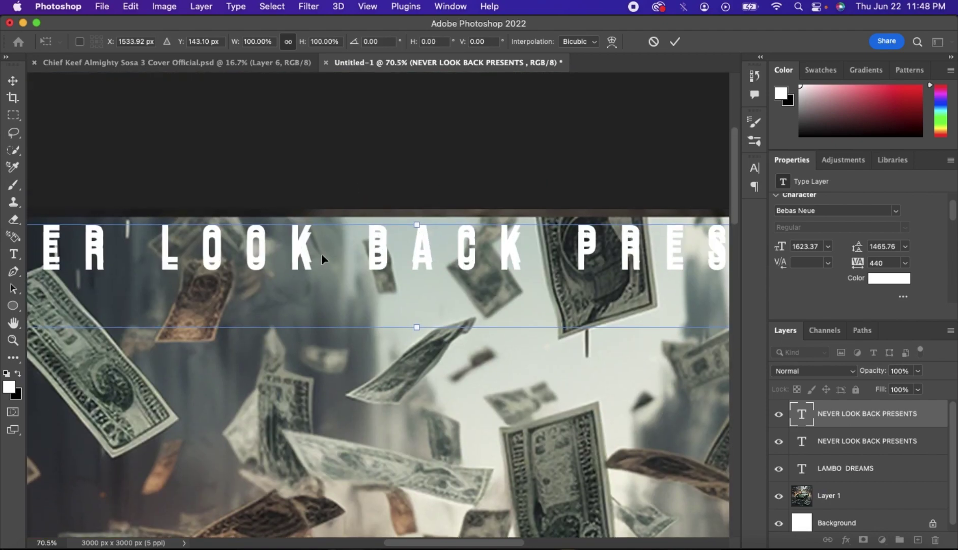
{"action": "left_click_drag", "start_coordinate": [321, 254], "coordinate": [321, 246]}
{"action": "key", "text": "Return"}
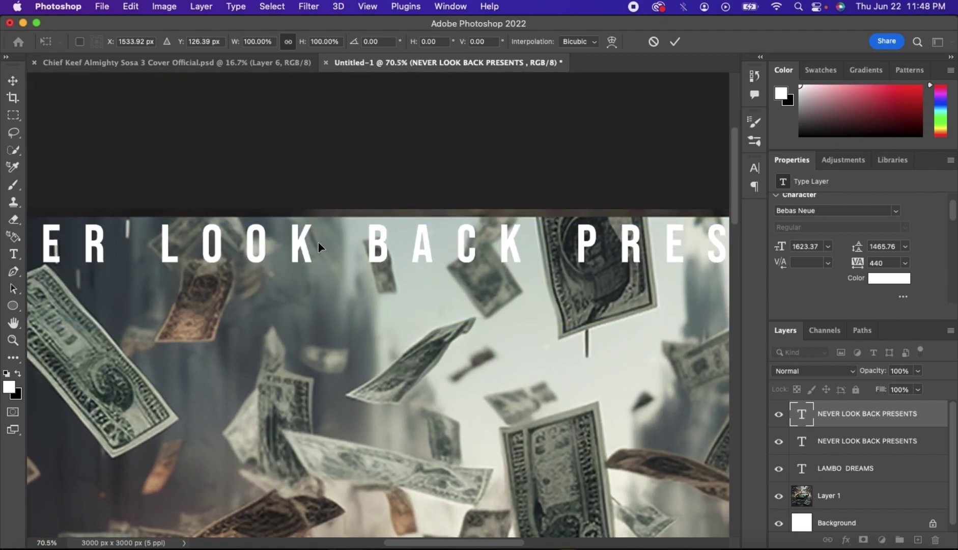
Convert the duplicate NEVER LOOK BACK PRESENTS text layer into a smart object.
{"action": "left_click", "coordinate": [489, 7]}
{"action": "type", "text": "BLUR"}
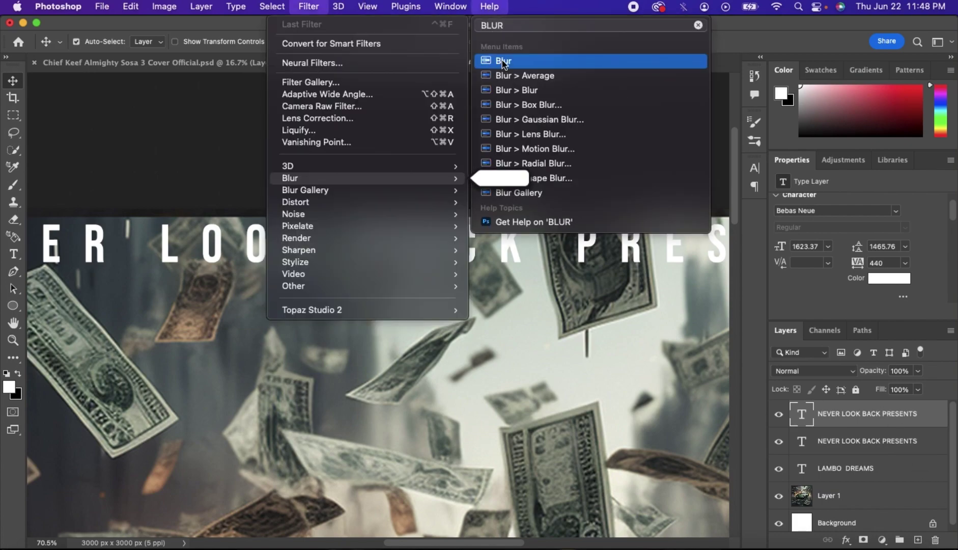
{"action": "left_click", "coordinate": [502, 62]}
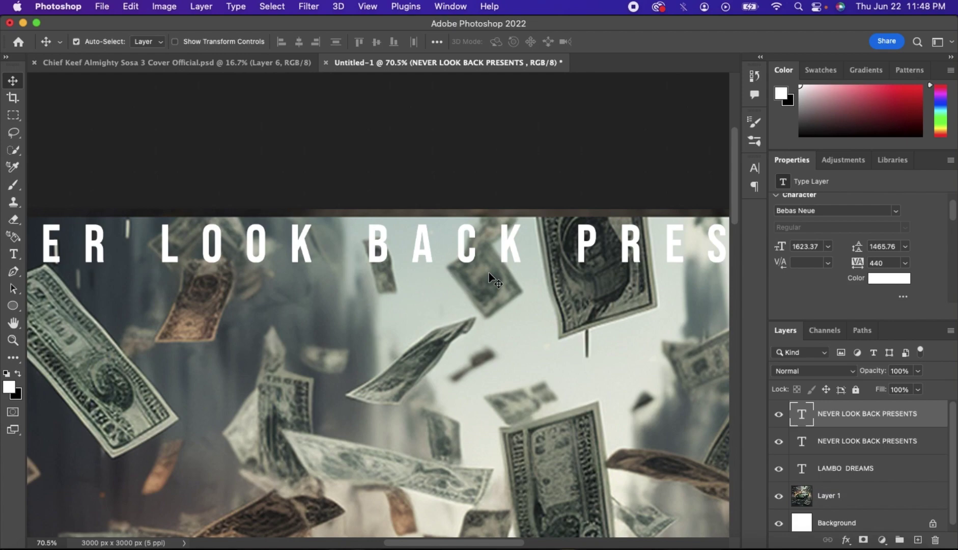
{"action": "right_click", "coordinate": [850, 425]}
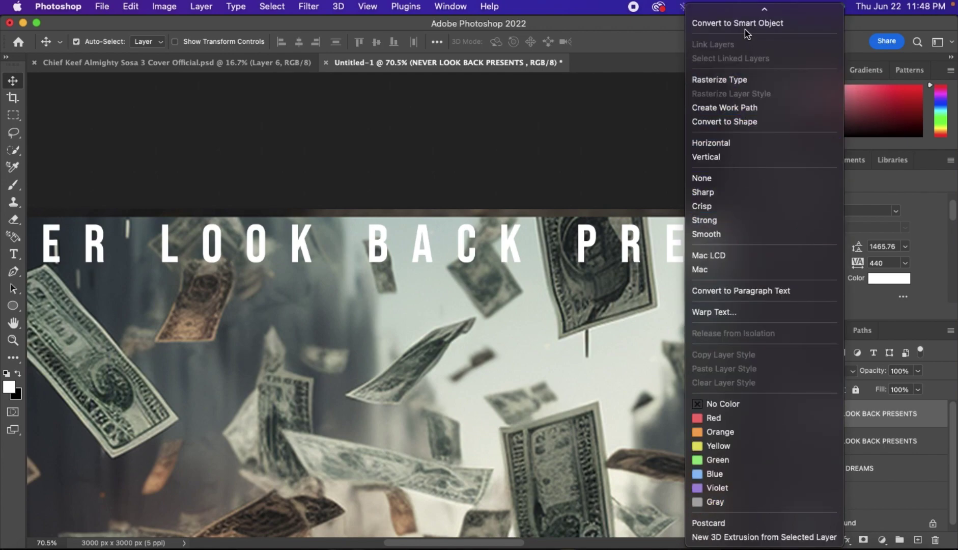
{"action": "left_click", "coordinate": [745, 27]}
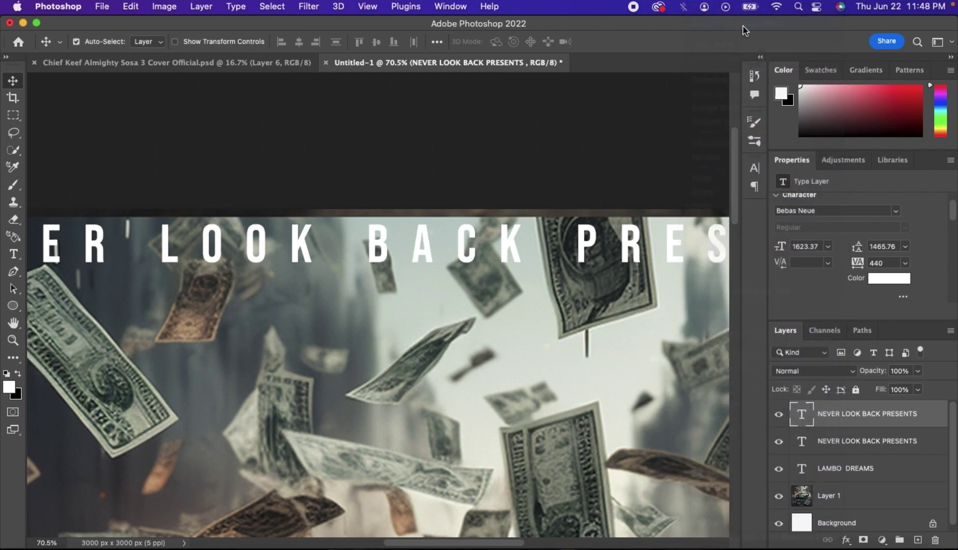
Apply Motion Blur with angle 0° and distance 162 px to the top line.
{"action": "left_click", "coordinate": [495, 4]}
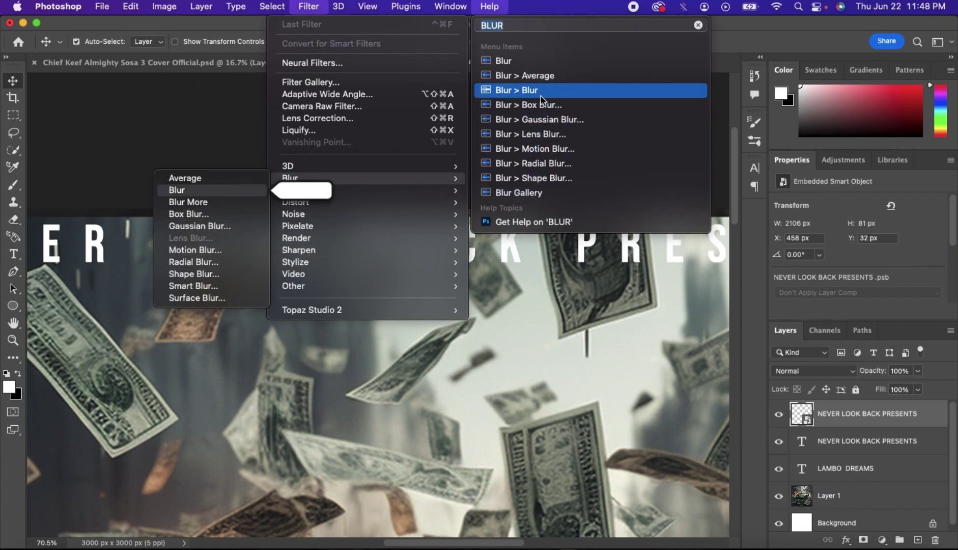
{"action": "left_click", "coordinate": [524, 65]}
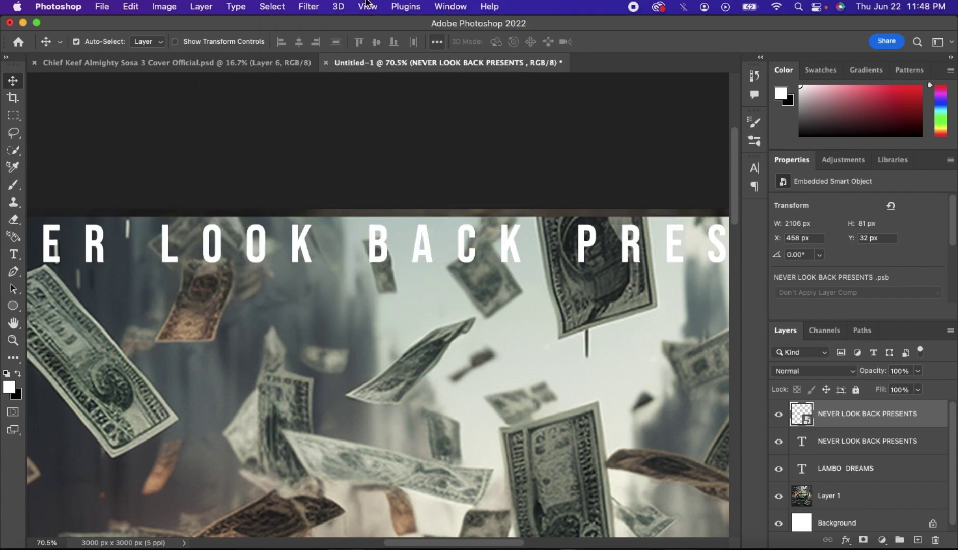
{"action": "left_click", "coordinate": [308, 6]}
{"action": "mouse_move", "coordinate": [379, 178]}
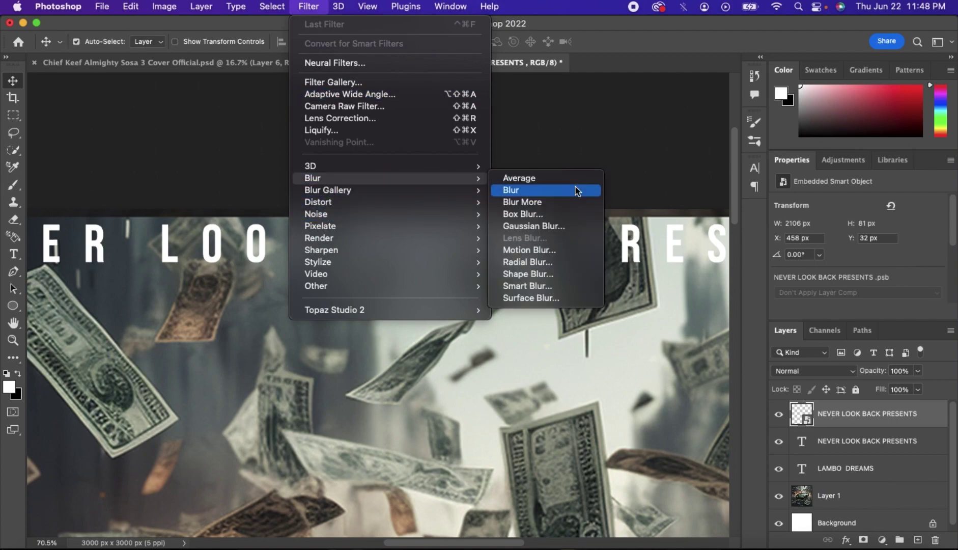
{"action": "left_click", "coordinate": [545, 255]}
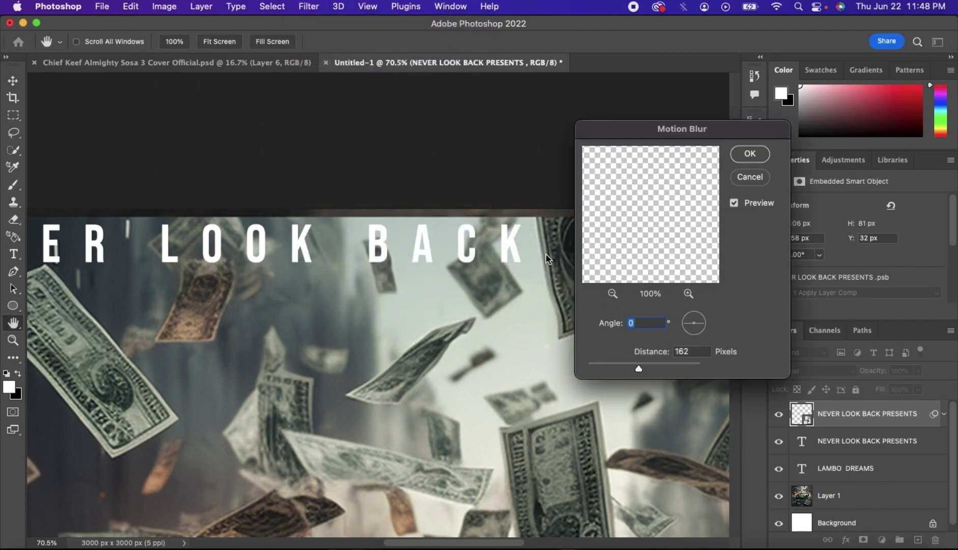
{"action": "key", "text": "super+minus"}
{"action": "key", "text": "super+minus"}
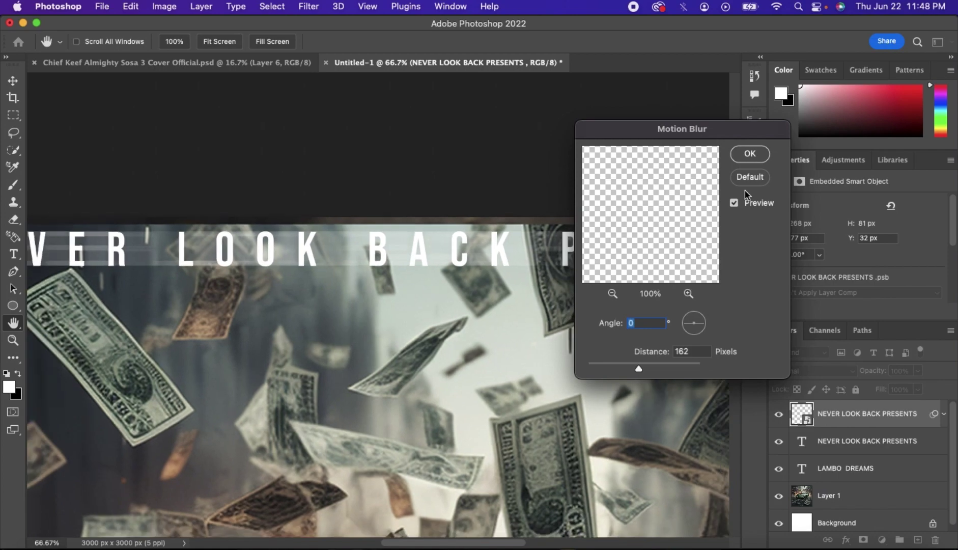
{"action": "left_click", "coordinate": [750, 154]}
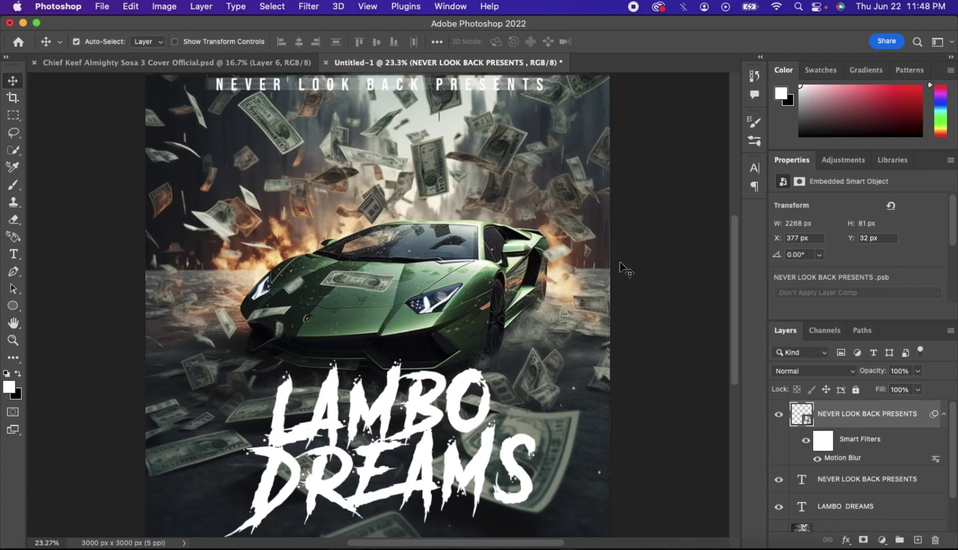
Drag Parental_Advisory_label.svg from the design assets folder onto the canvas.
{"action": "key", "text": "super+minus"}
{"action": "key", "text": "super+plus"}
{"action": "key", "text": "super+minus"}
{"action": "key", "text": "super+plus"}
{"action": "left_click", "coordinate": [43, 542]}
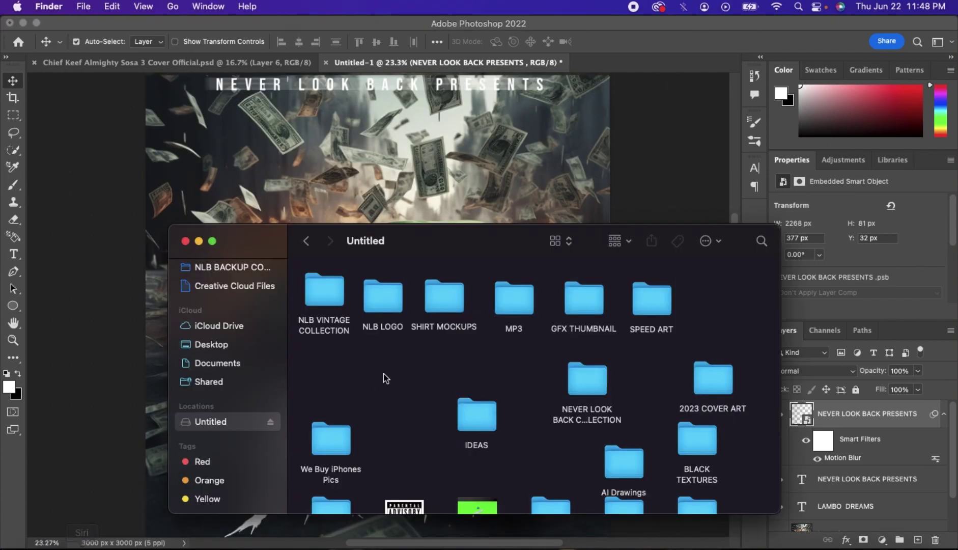
{"action": "scroll", "coordinate": [344, 393], "scroll_direction": "down", "scroll_amount": 2}
{"action": "left_click_drag", "start_coordinate": [405, 467], "coordinate": [230, 151]}
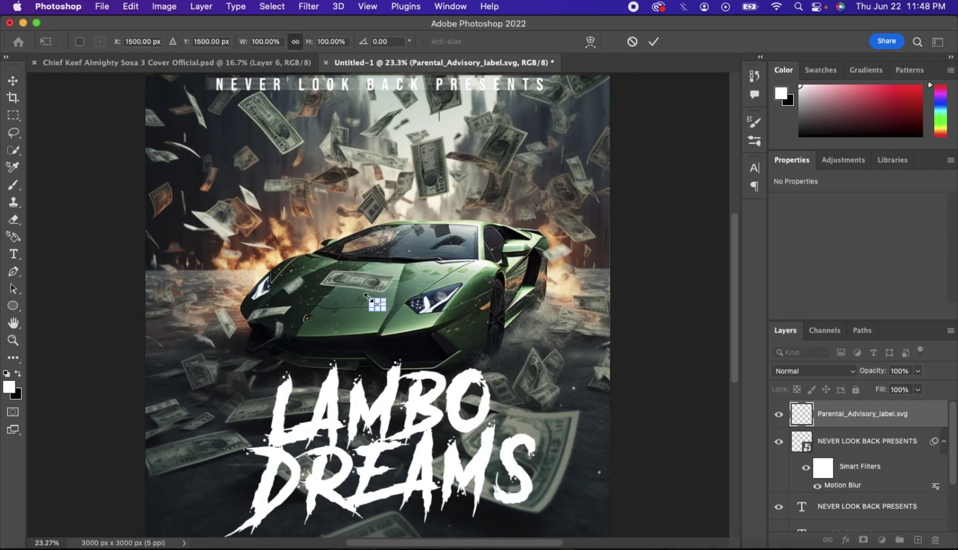
Scale the label to about 361 x 225 px in the bottom-right corner and commit.
{"action": "left_click_drag", "start_coordinate": [366, 296], "coordinate": [283, 246]}
{"action": "left_click_drag", "start_coordinate": [366, 282], "coordinate": [583, 503]}
{"action": "scroll", "coordinate": [586, 504], "scroll_direction": "down", "scroll_amount": 1}
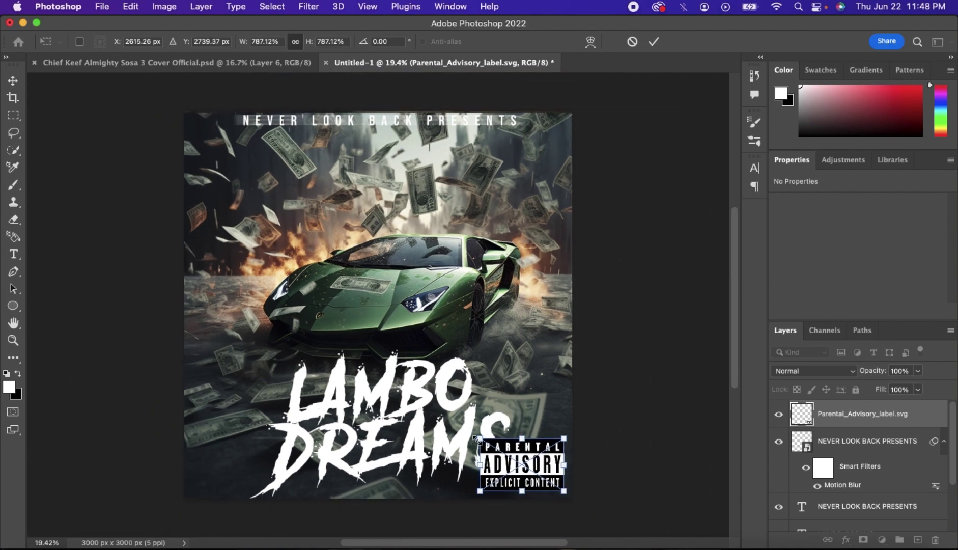
{"action": "left_click_drag", "start_coordinate": [476, 437], "coordinate": [517, 461]}
{"action": "key", "text": "Return"}
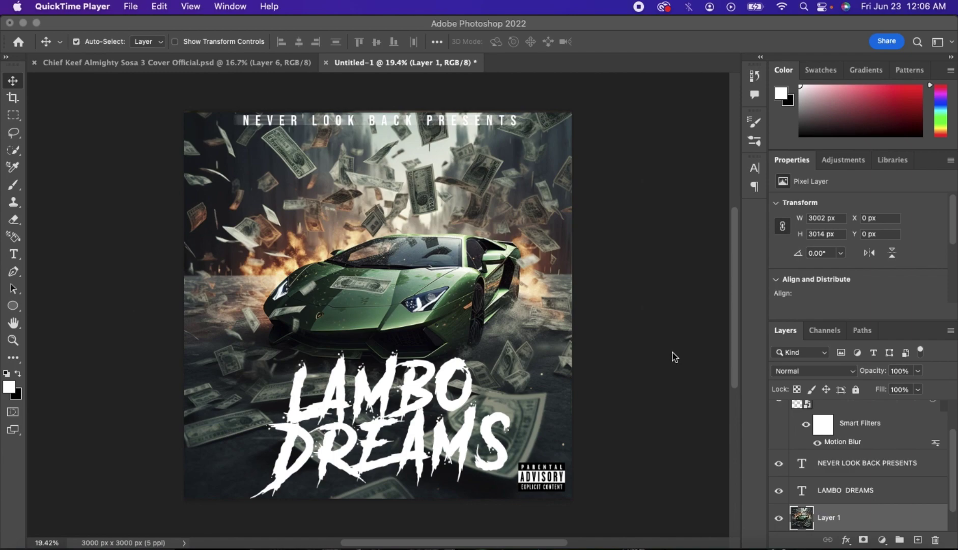
Switch to the Instagram profile in Chrome and scroll through the posted cover designs.
{"action": "left_click", "coordinate": [254, 544]}
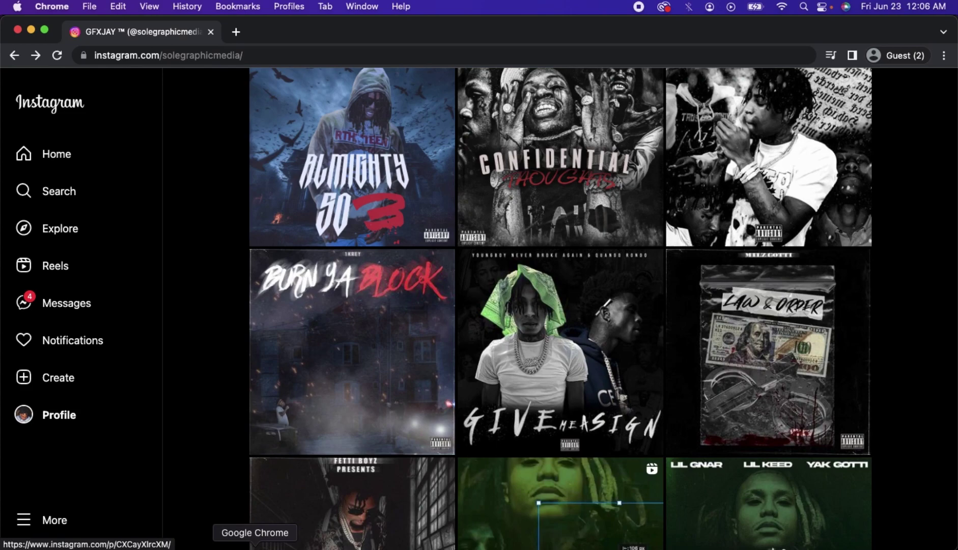
{"action": "scroll", "coordinate": [469, 275], "scroll_direction": "up", "scroll_amount": 6}
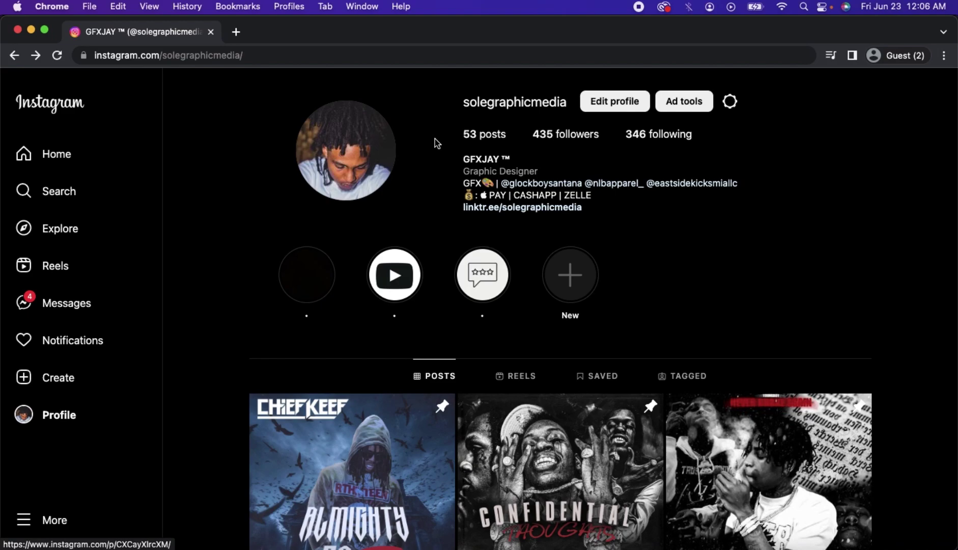
{"action": "scroll", "coordinate": [454, 320], "scroll_direction": "down", "scroll_amount": 10}
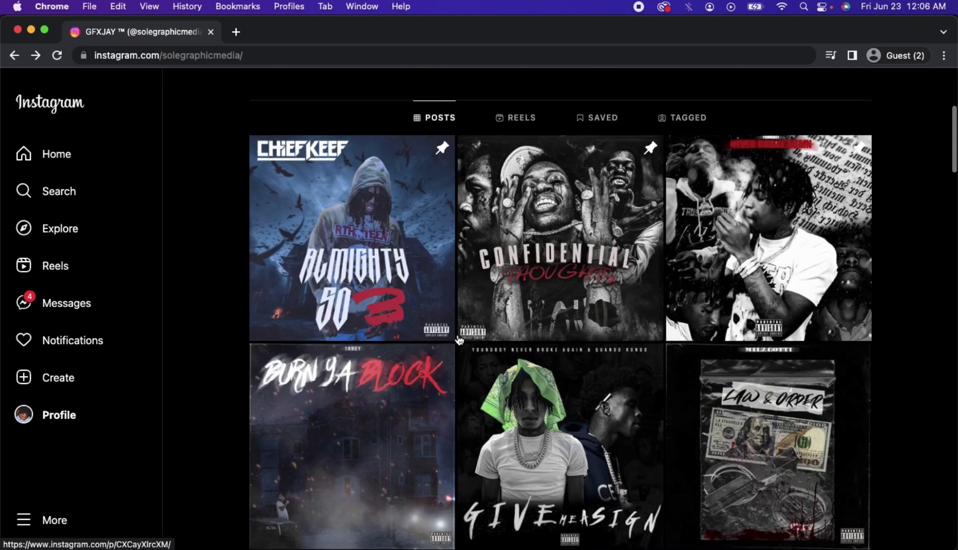
{"action": "scroll", "coordinate": [455, 301], "scroll_direction": "down", "scroll_amount": 8}
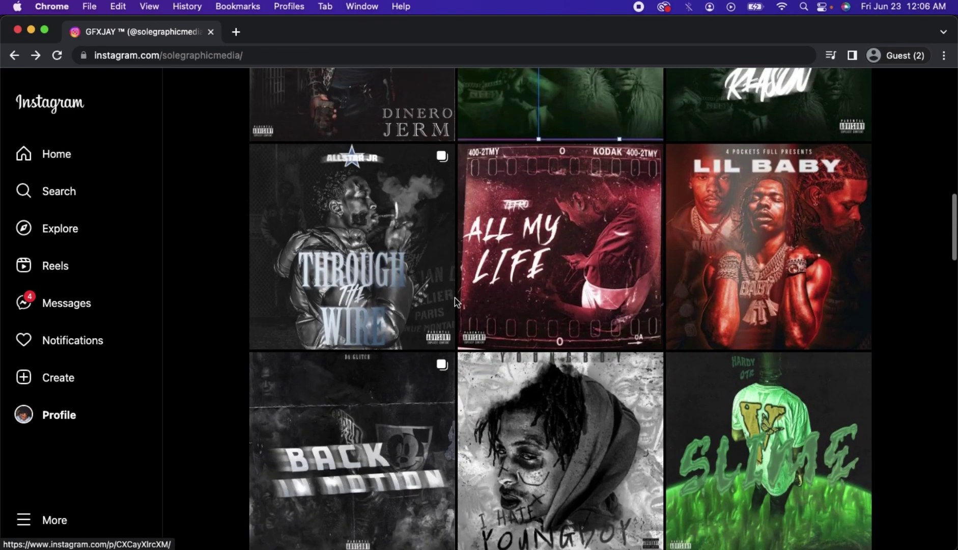
{"action": "scroll", "coordinate": [454, 301], "scroll_direction": "down", "scroll_amount": 8}
{"action": "scroll", "coordinate": [565, 275], "scroll_direction": "up", "scroll_amount": 20}
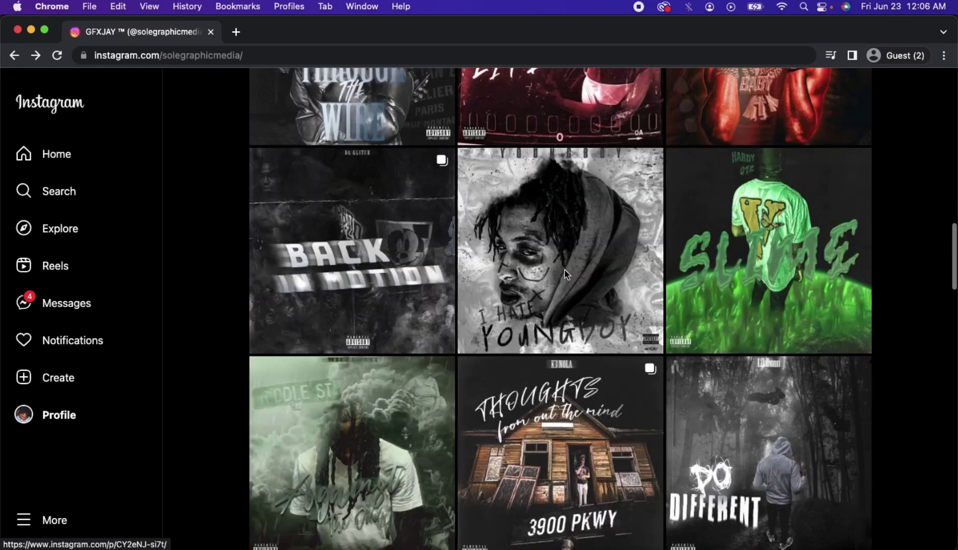
{"action": "scroll", "coordinate": [556, 433], "scroll_direction": "down", "scroll_amount": 5}
{"action": "scroll", "coordinate": [556, 433], "scroll_direction": "down", "scroll_amount": 2}
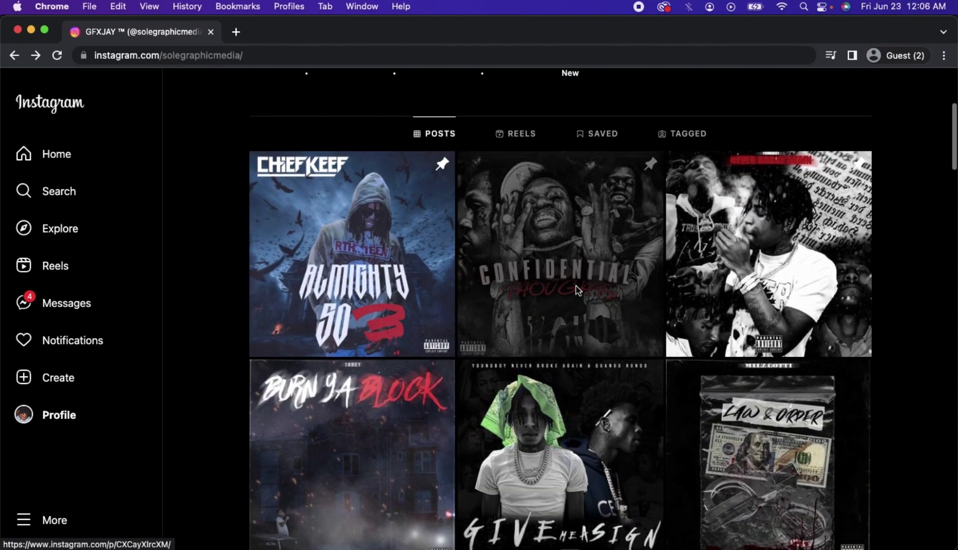
{"action": "left_click", "coordinate": [575, 286]}
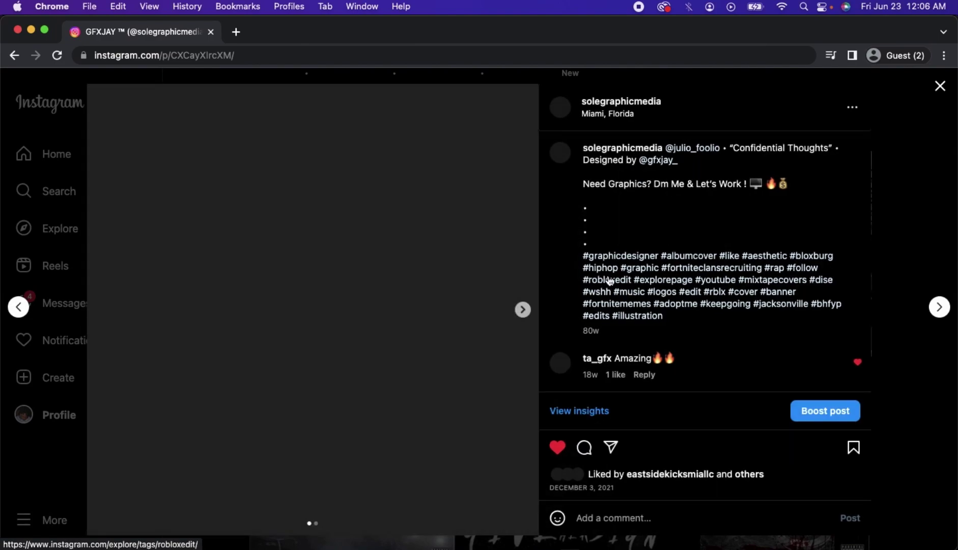
{"action": "scroll", "coordinate": [610, 278], "scroll_direction": "down", "scroll_amount": 4}
{"action": "scroll", "coordinate": [606, 306], "scroll_direction": "up", "scroll_amount": 4}
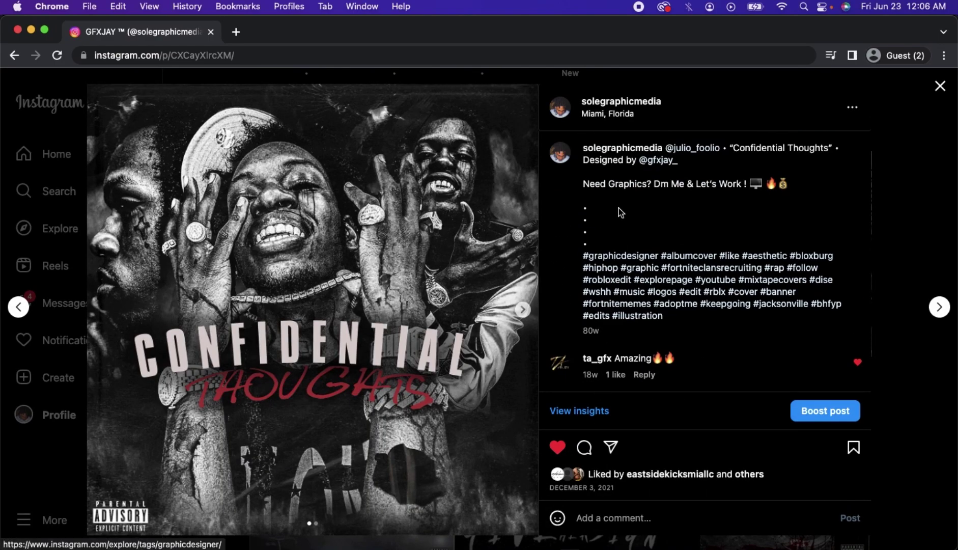
{"action": "scroll", "coordinate": [618, 207], "scroll_direction": "down", "scroll_amount": 4}
{"action": "scroll", "coordinate": [623, 205], "scroll_direction": "up", "scroll_amount": 4}
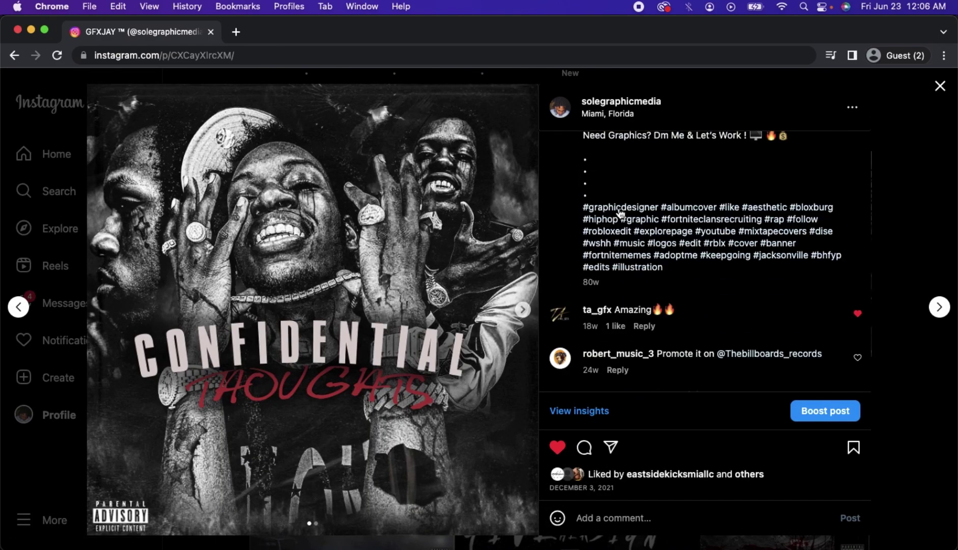
{"action": "left_click", "coordinate": [581, 410]}
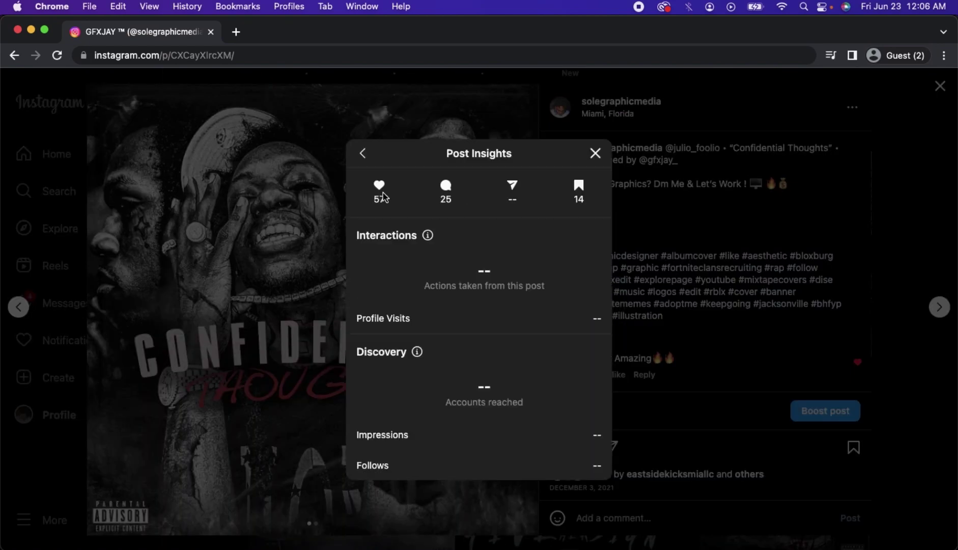
{"action": "key", "text": "Escape"}
{"action": "scroll", "coordinate": [713, 306], "scroll_direction": "down", "scroll_amount": 10}
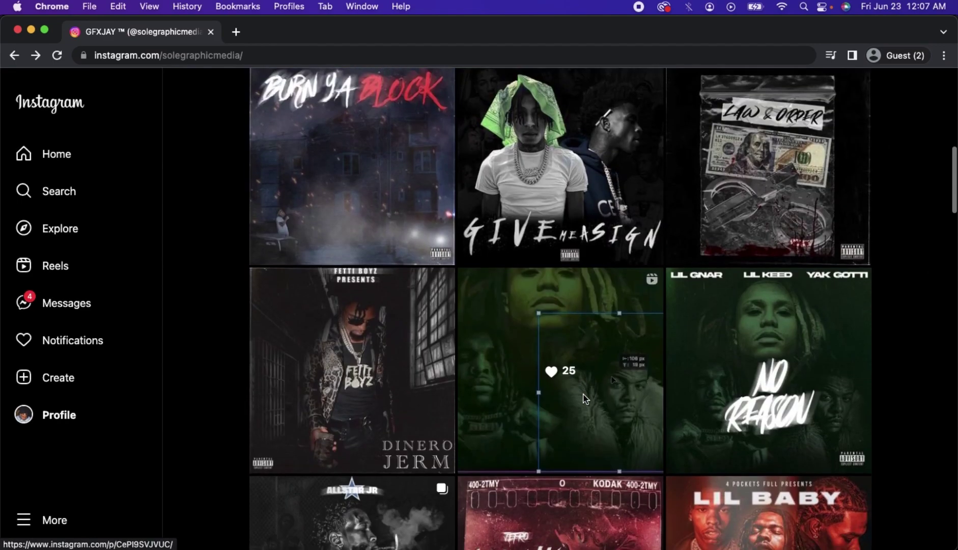
{"action": "left_click", "coordinate": [744, 313]}
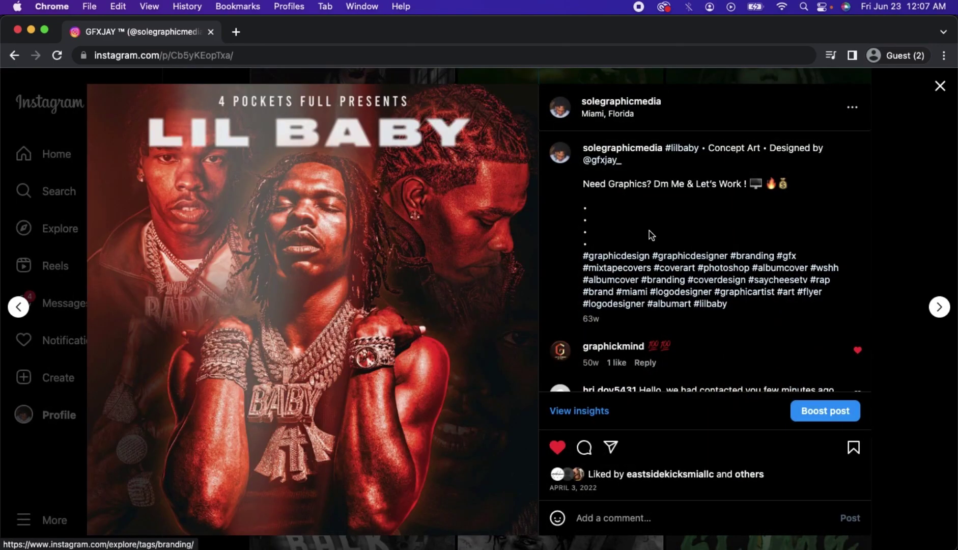
{"action": "left_click", "coordinate": [579, 408]}
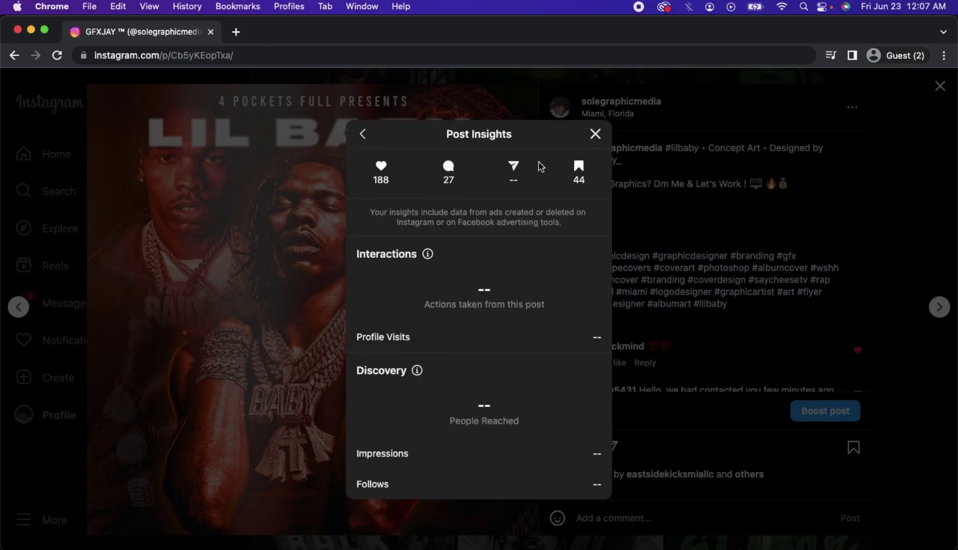
{"action": "left_click", "coordinate": [595, 134]}
{"action": "left_click", "coordinate": [913, 197]}
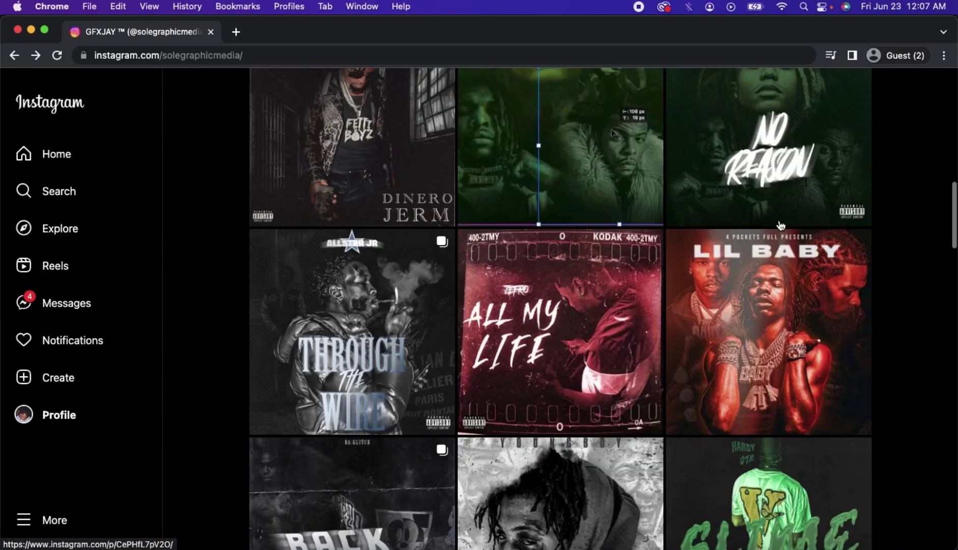